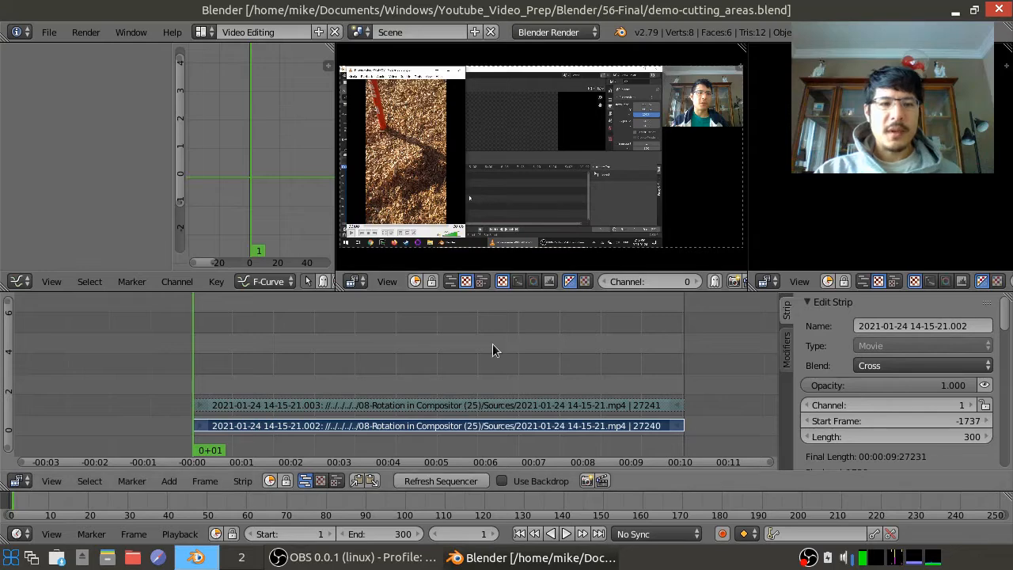
Step: Switch to OBS and select the video capture and screen capture sources to examine their placement on the canvas
left_click(315, 563)
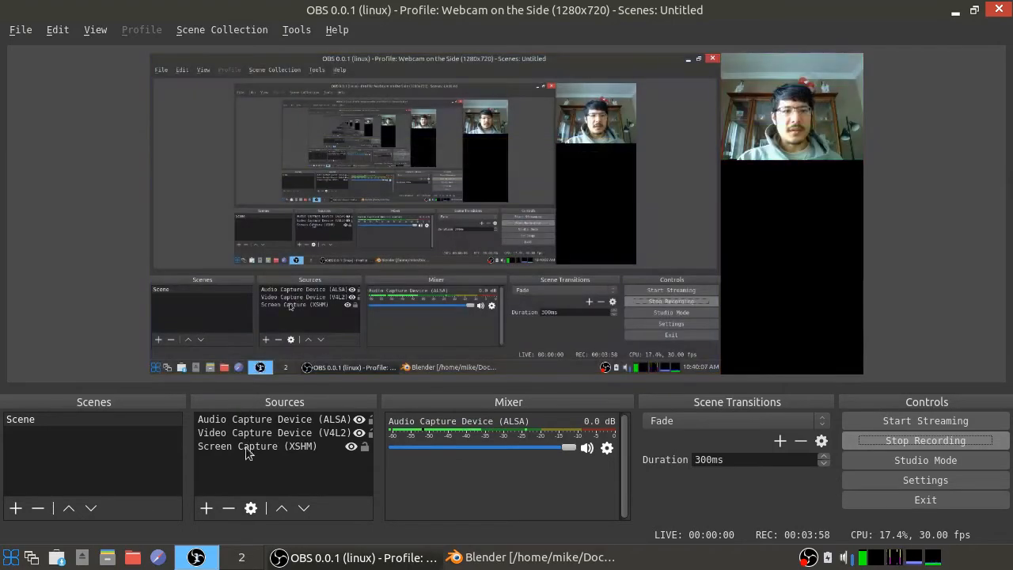
left_click(271, 435)
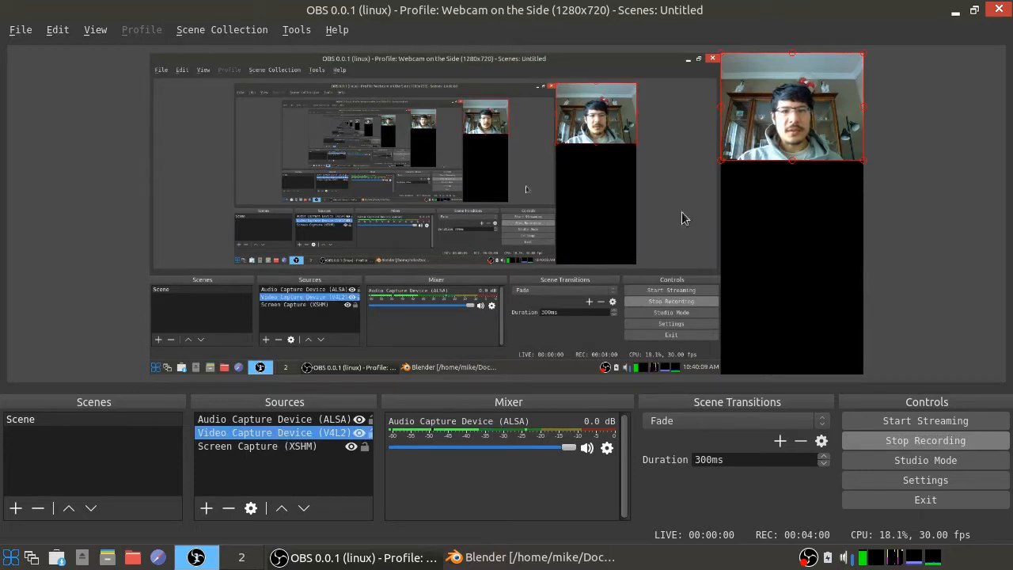
mouse_move(790, 103)
left_mouse_down()
mouse_move(764, 129)
mouse_move(766, 116)
mouse_move(792, 102)
left_mouse_up()
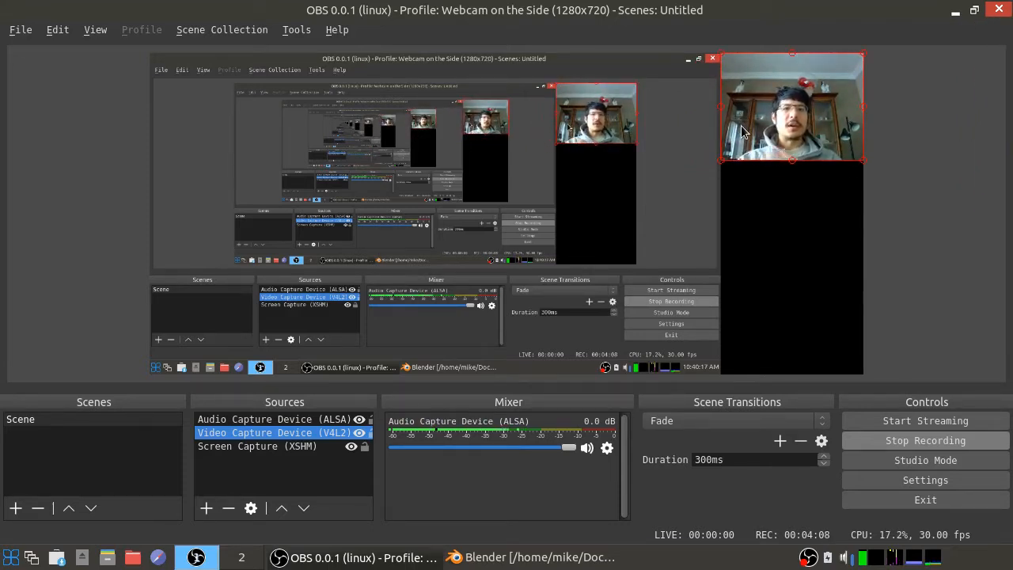
left_click(242, 461)
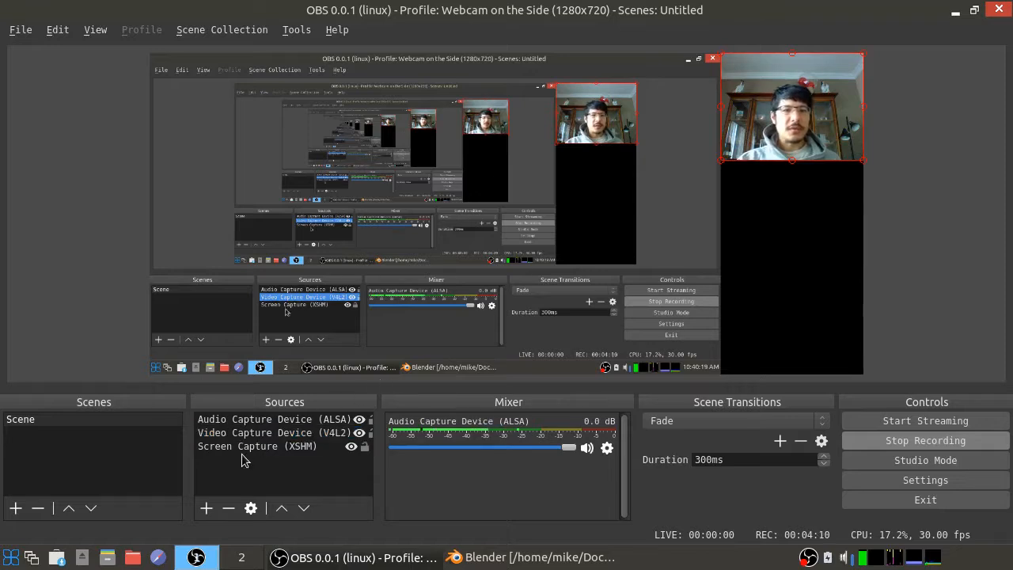
left_click(242, 446)
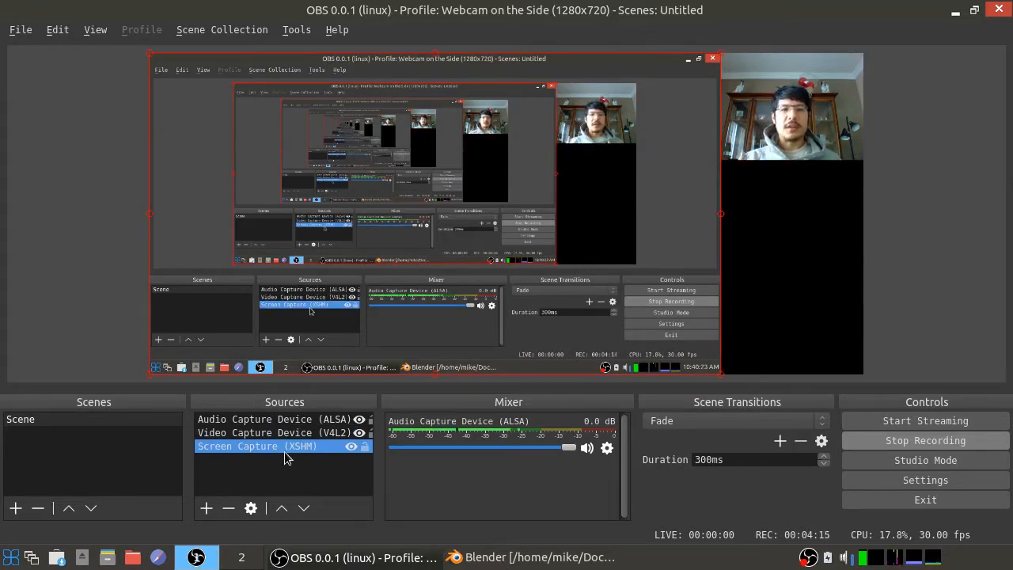
Step: Check the base and output resolutions in the OBS video settings, leaving them without changes
left_click(878, 479)
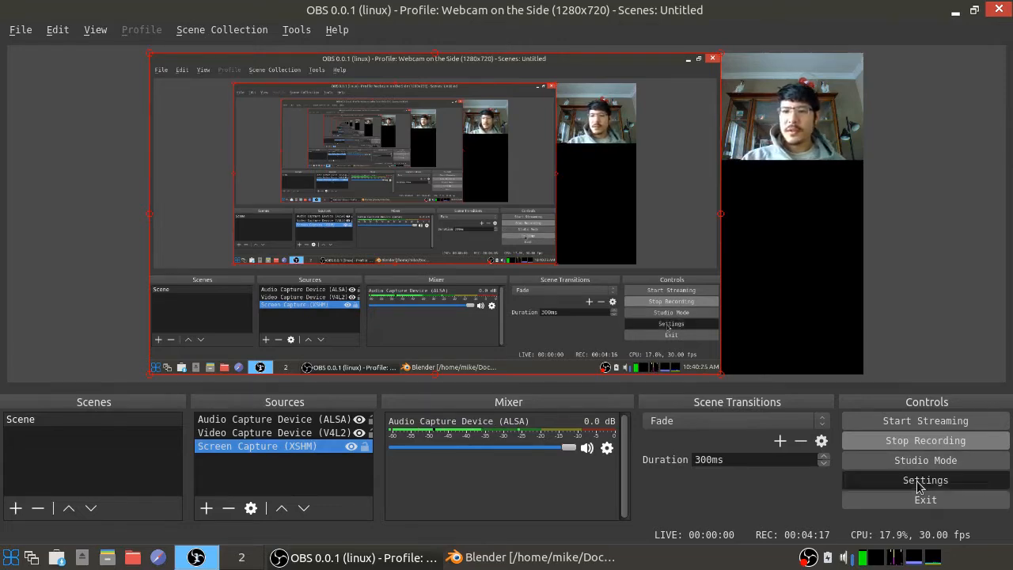
left_click(201, 181)
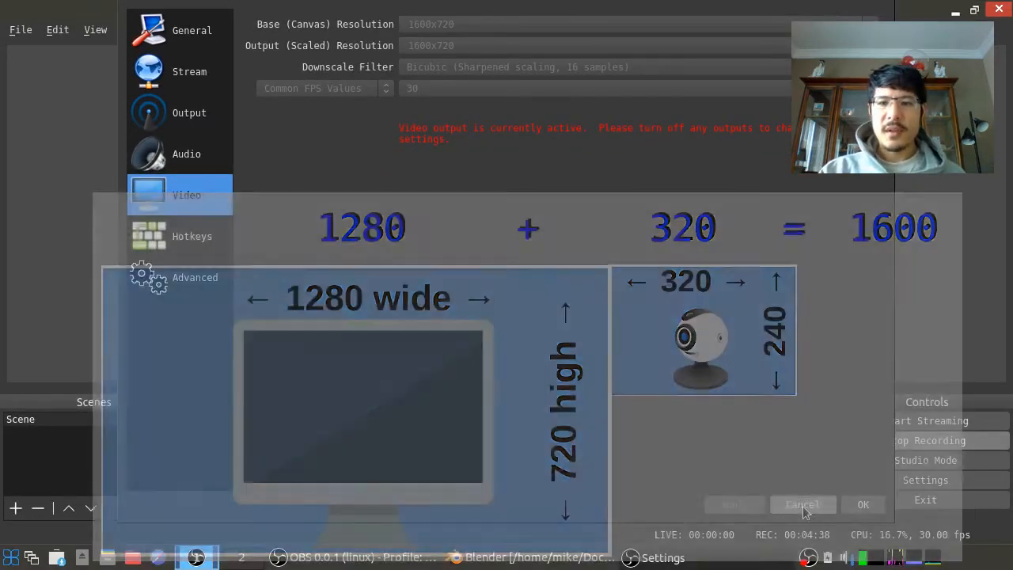
left_click(803, 507)
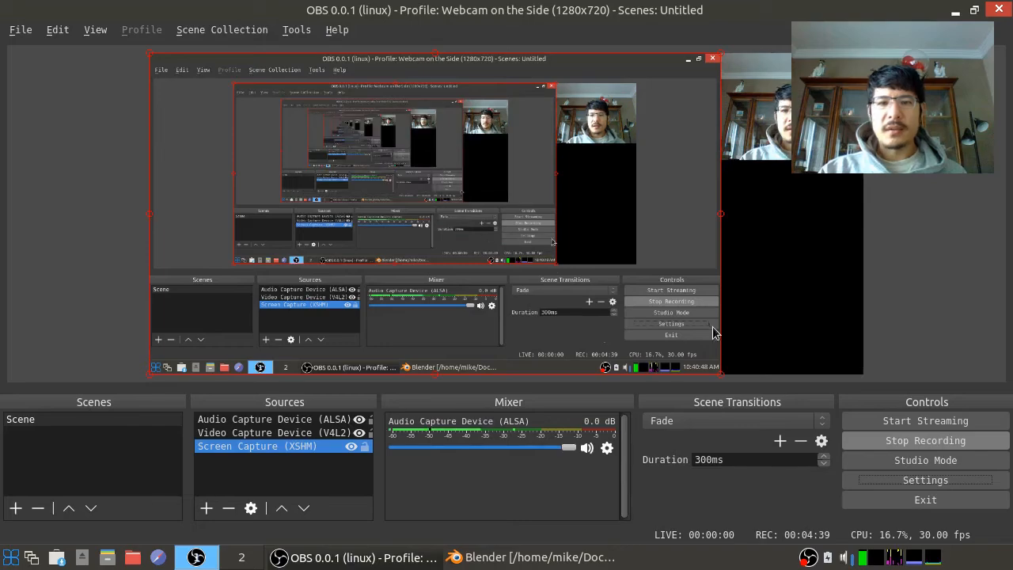
Step: Switch back to Blender, widen the strip properties sidebar and check the selected movie strip's original dimensions
left_click(534, 557)
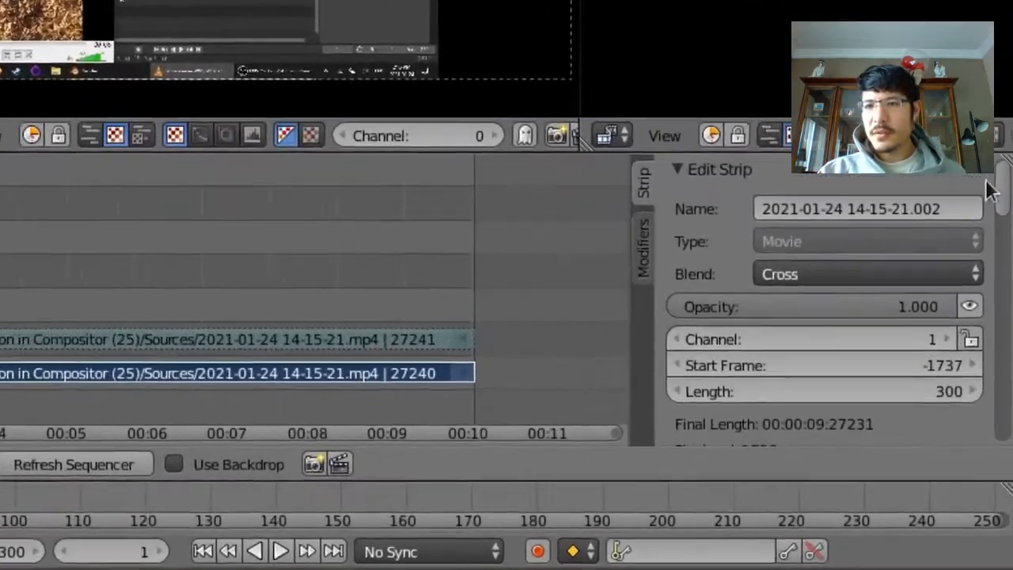
left_click_drag(993, 190, 1003, 458)
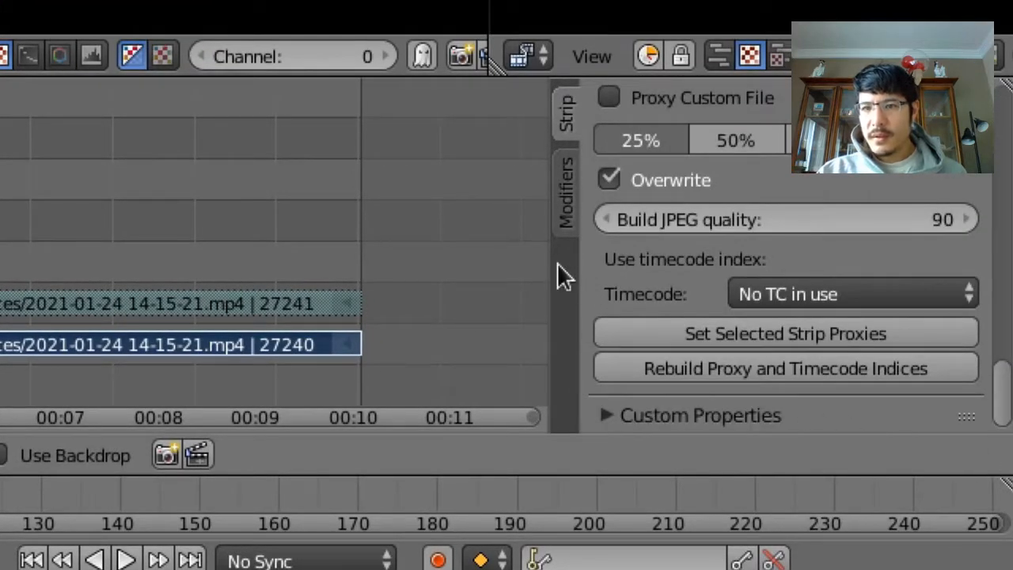
left_click_drag(554, 261, 378, 263)
scroll(473, 267, "up", 3)
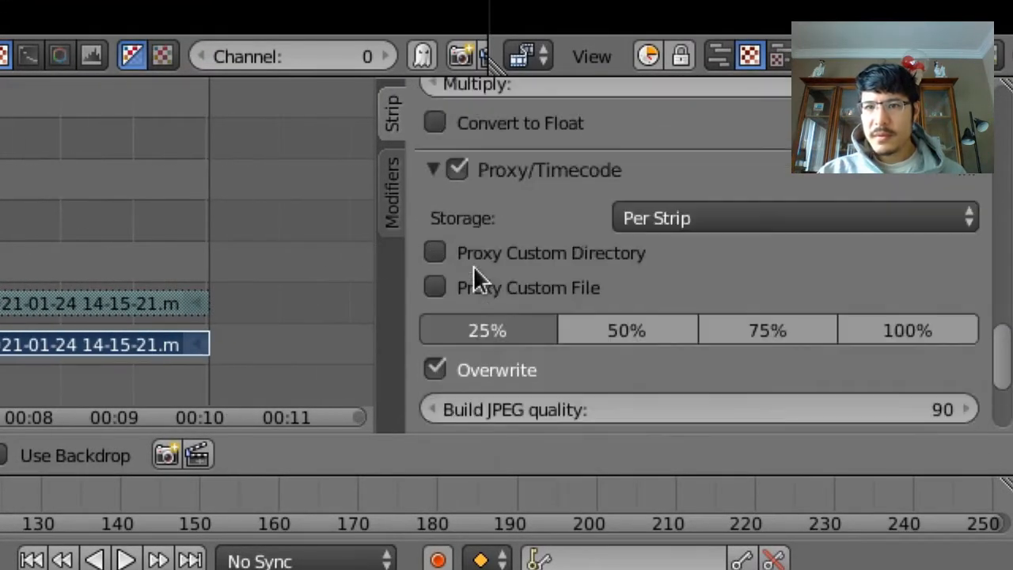
scroll(473, 274, "up", 12)
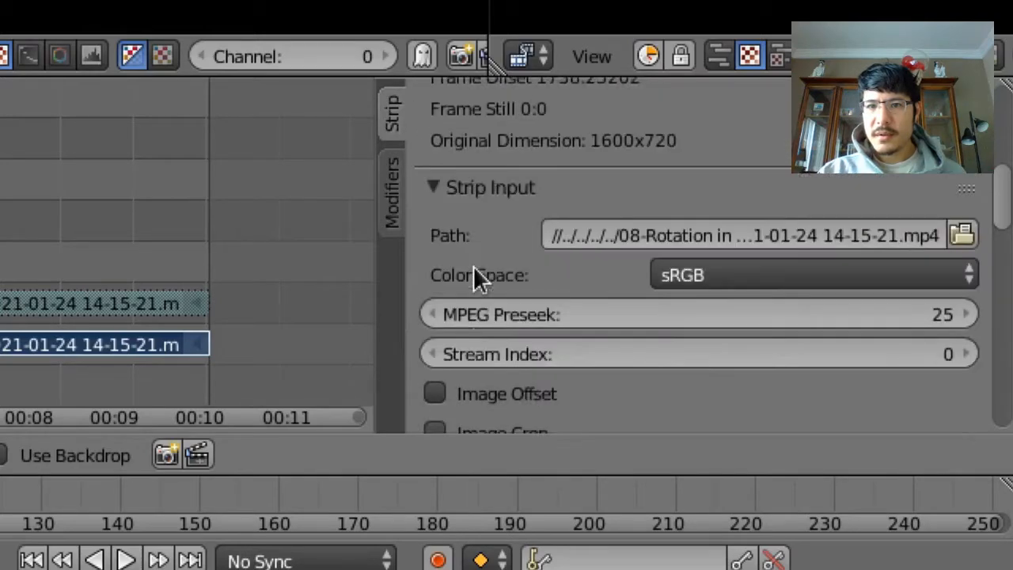
scroll(473, 269, "up", 6)
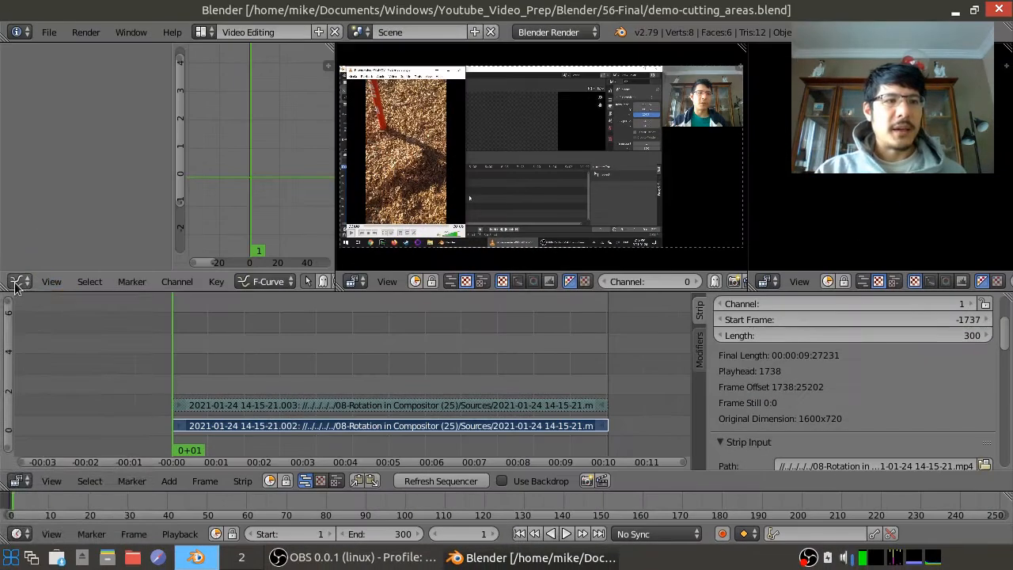
Step: Change the Graph Editor area to the Properties editor and set the render resolution X to 1280 px
left_click(16, 283)
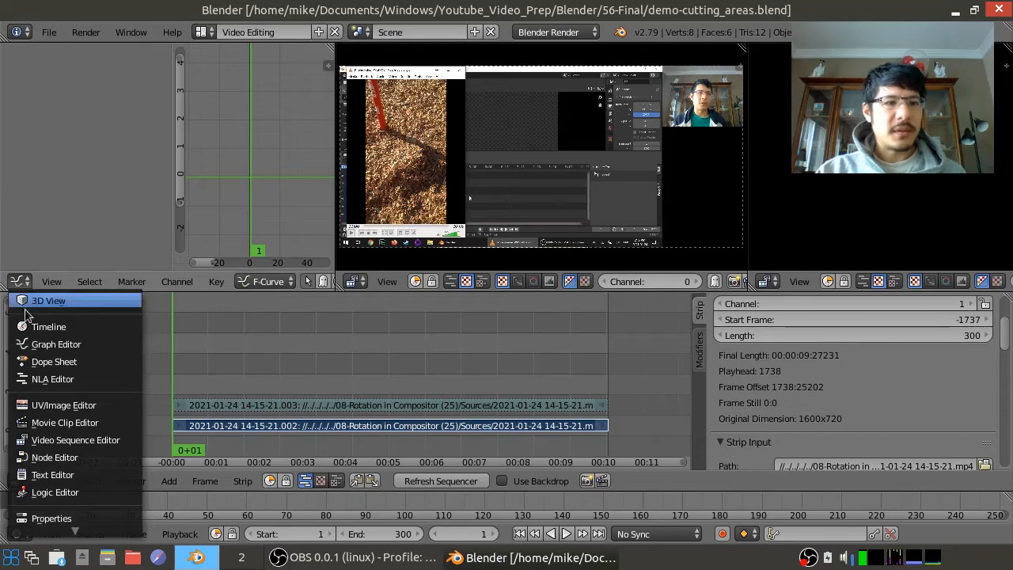
left_click(59, 515)
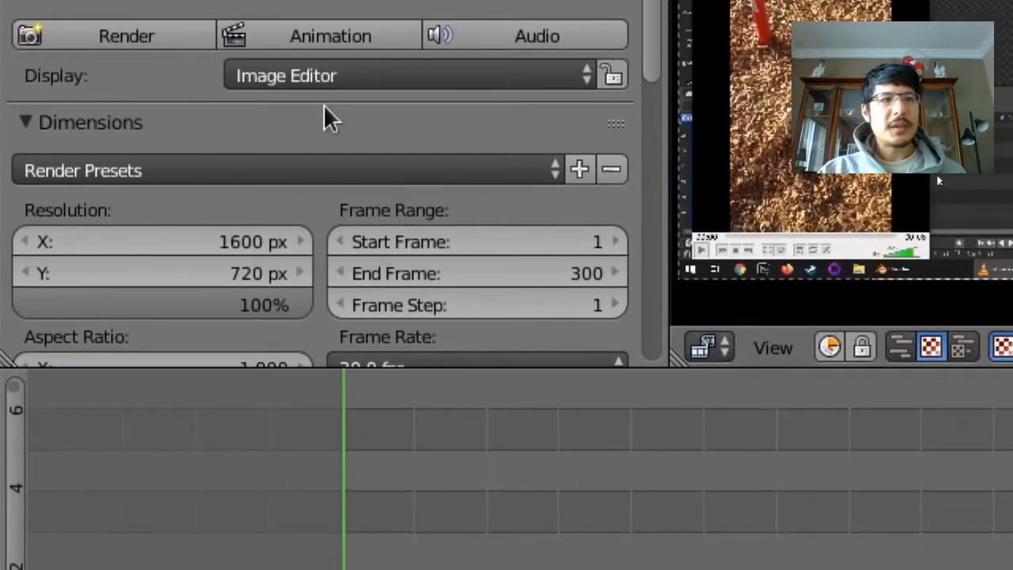
left_click(193, 241)
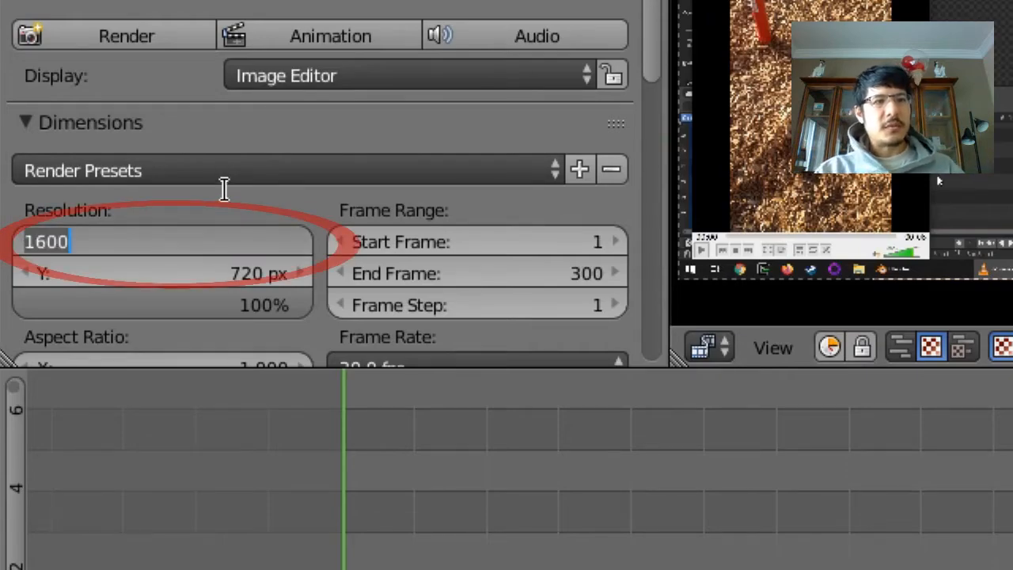
type("1280")
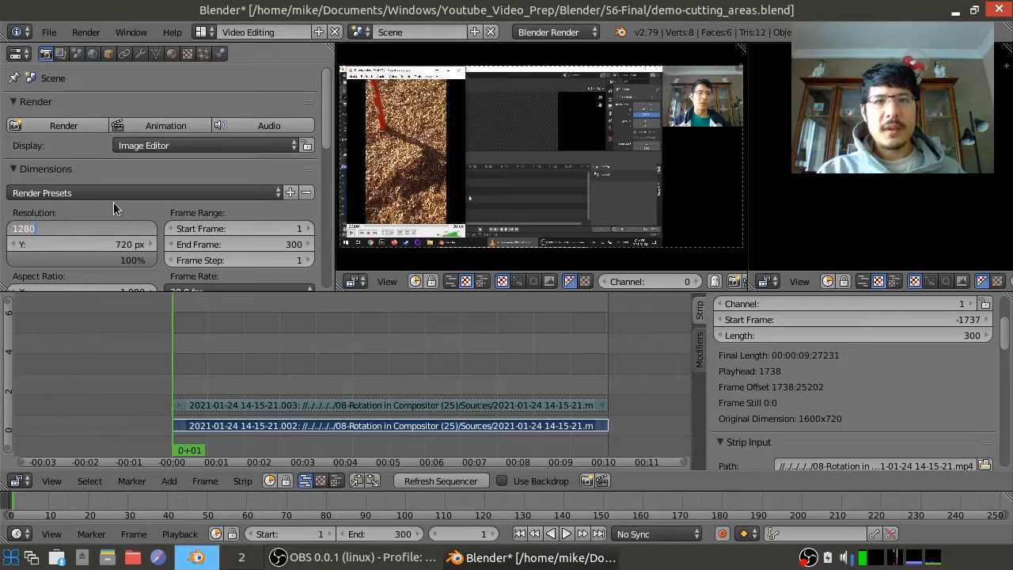
key("Return")
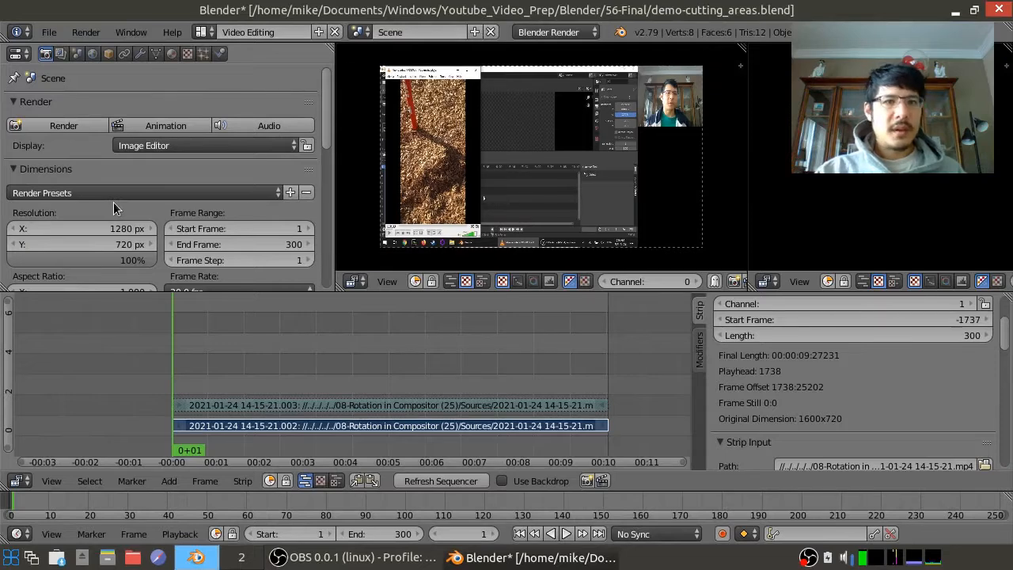
scroll(472, 143, "up", 1)
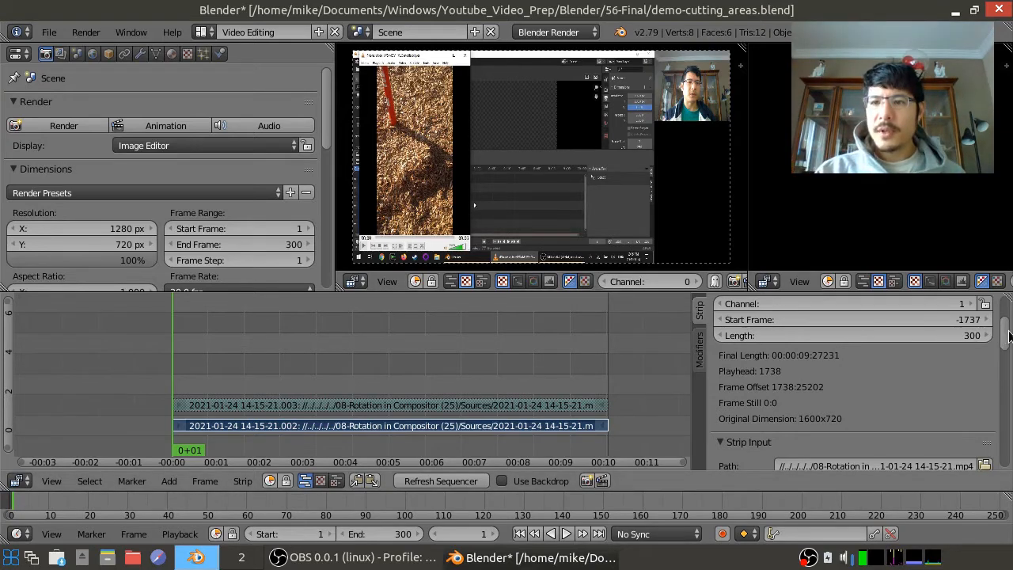
Step: Enable Image Offset on the channel 1 movie strip, play the sequence and place the playhead at 3+03
left_click_drag(1005, 339, 1007, 368)
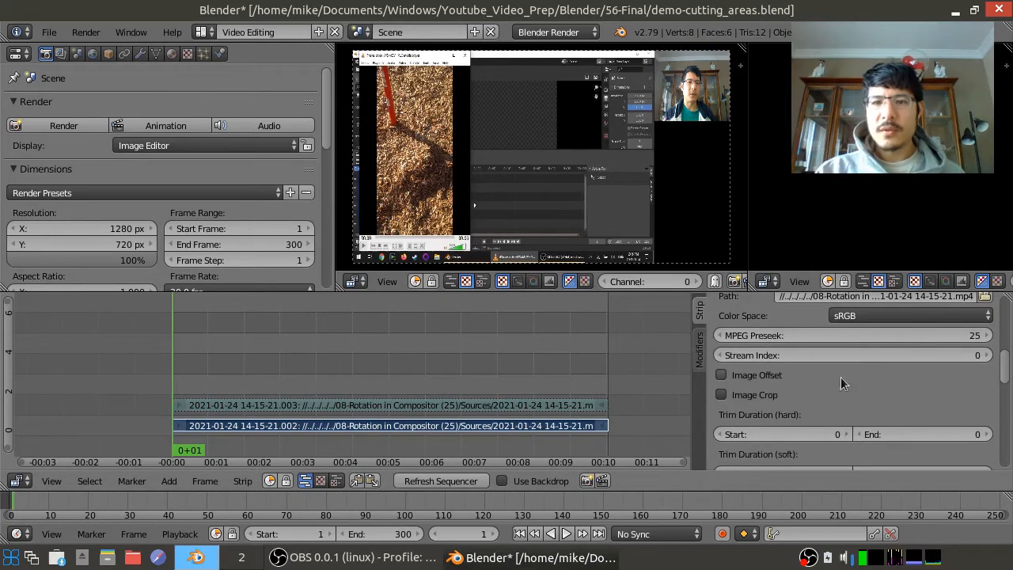
left_click(724, 377)
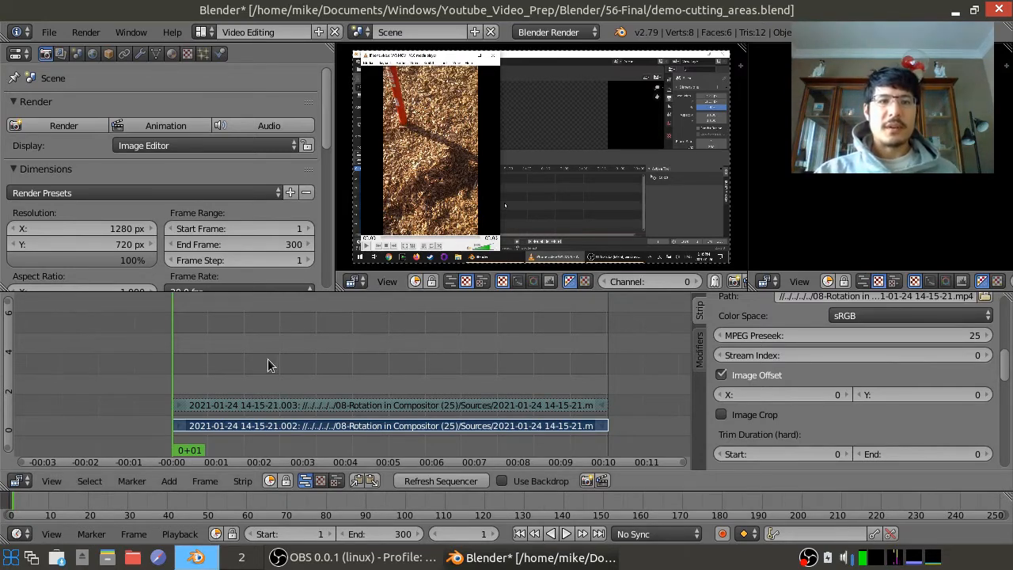
key("alt+a")
left_click(309, 365)
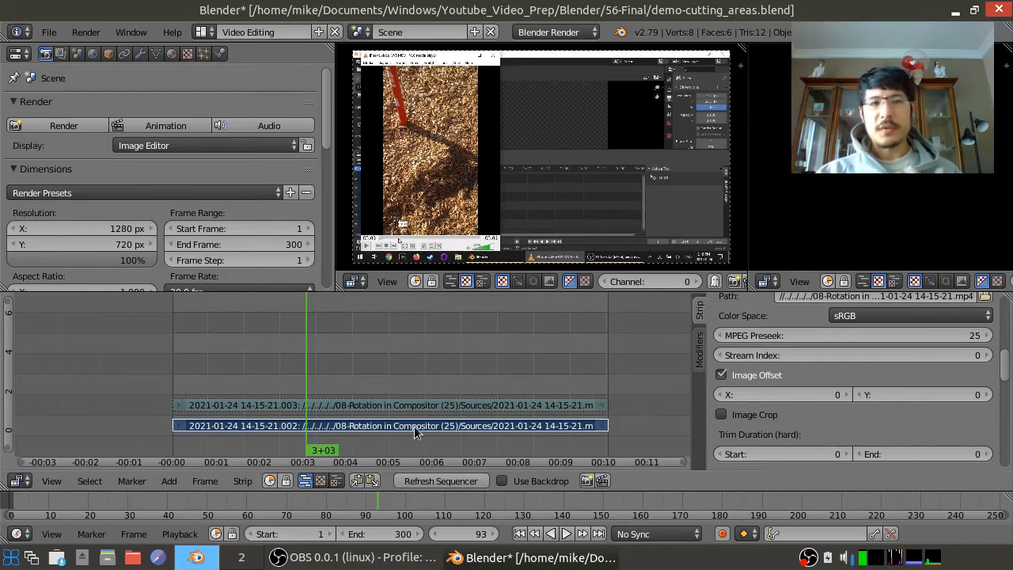
Step: Duplicate the channel 1 movie strip and place the copy in channel 4, constraining the move to the Y axis
left_click(239, 482)
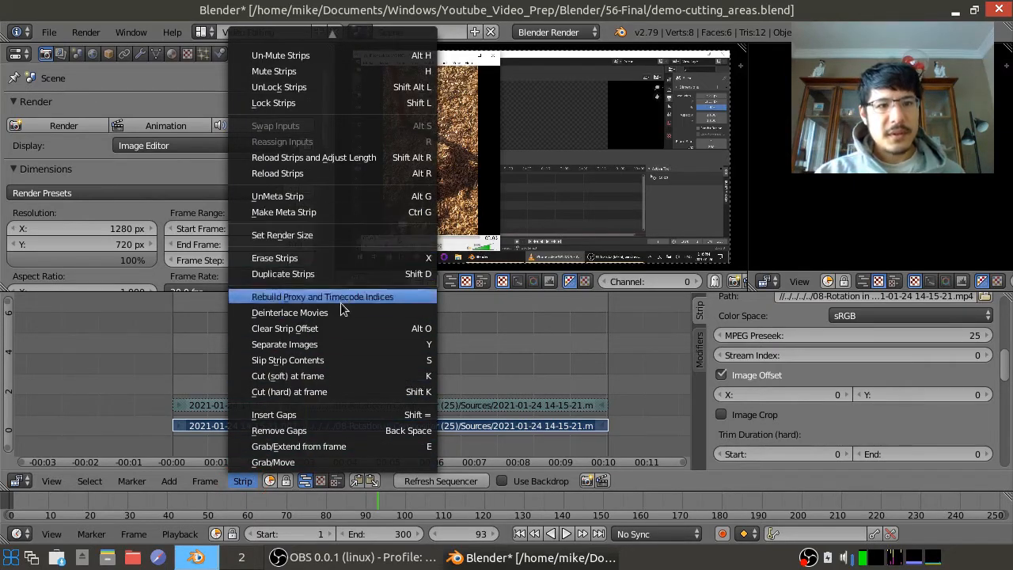
scroll(342, 309, "down", 11)
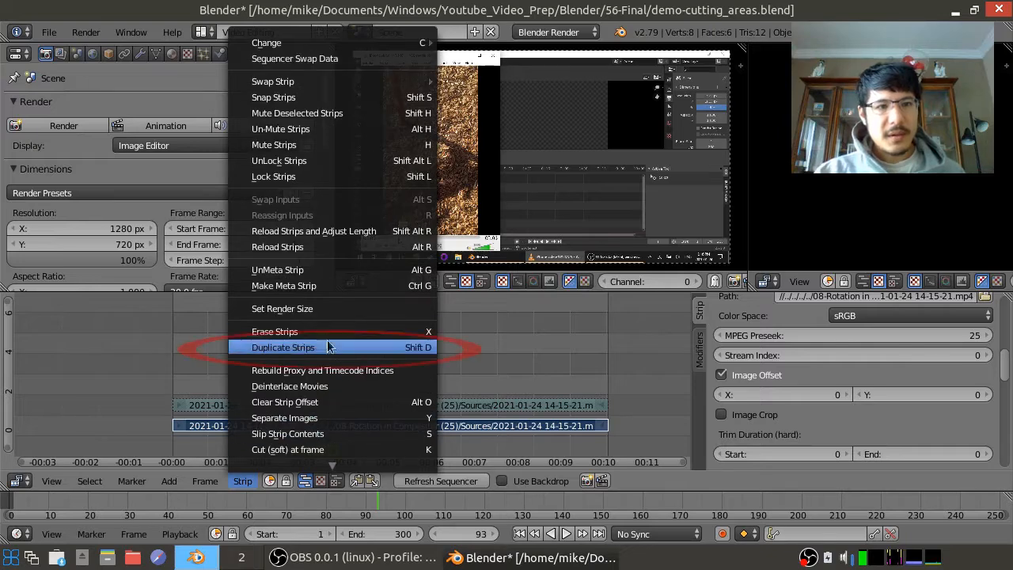
left_click(300, 349)
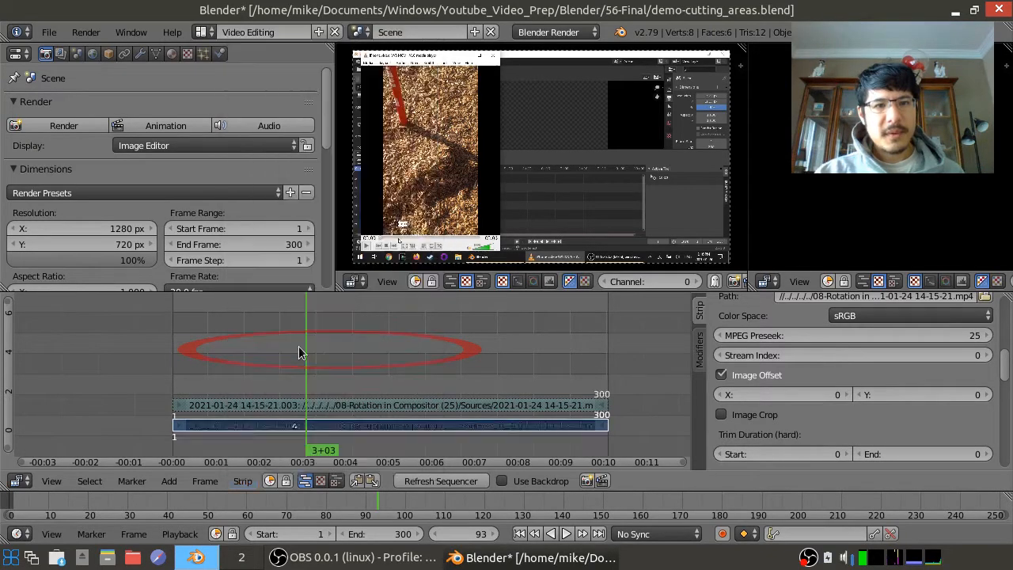
key("y")
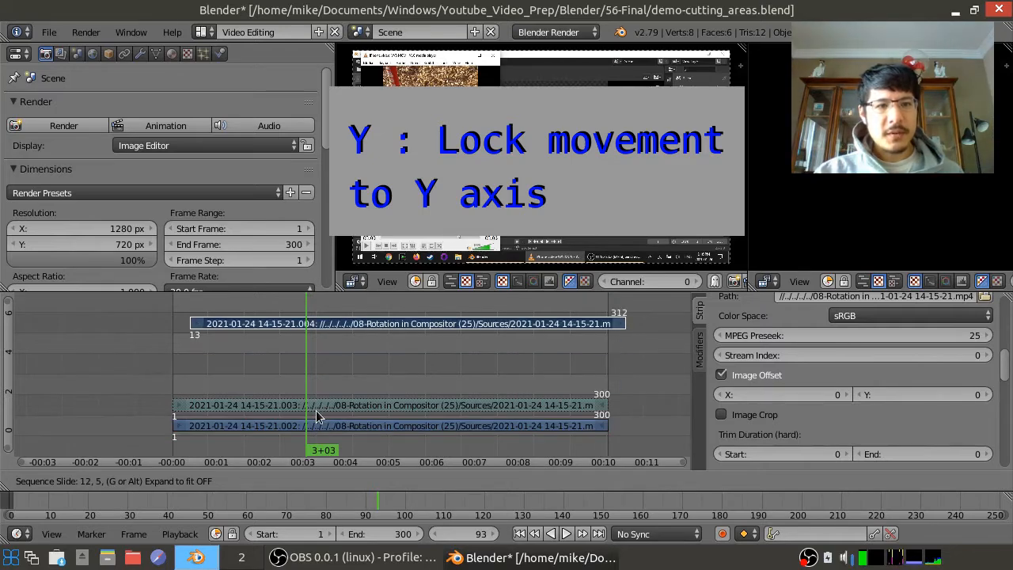
key("y")
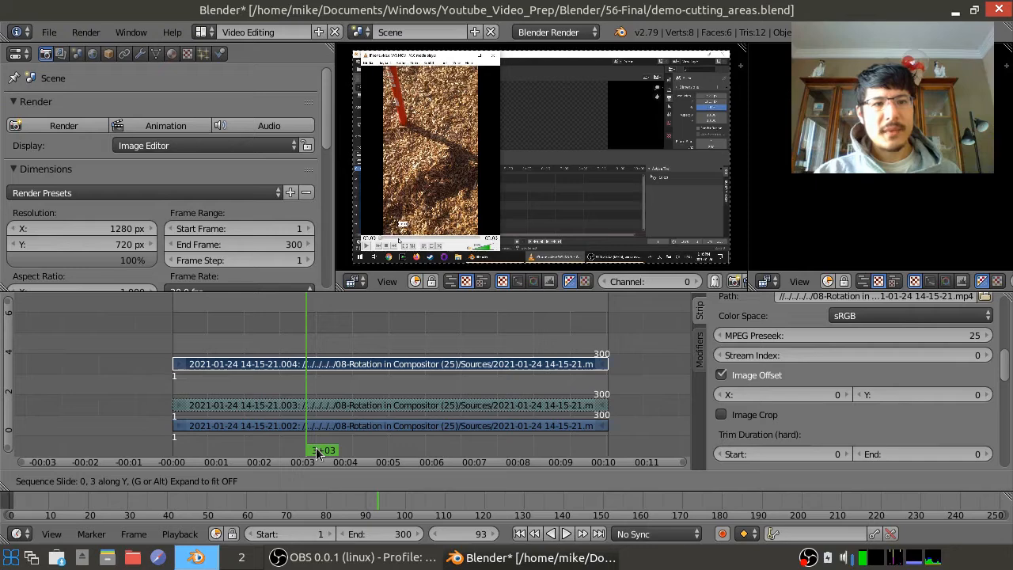
left_click(317, 451)
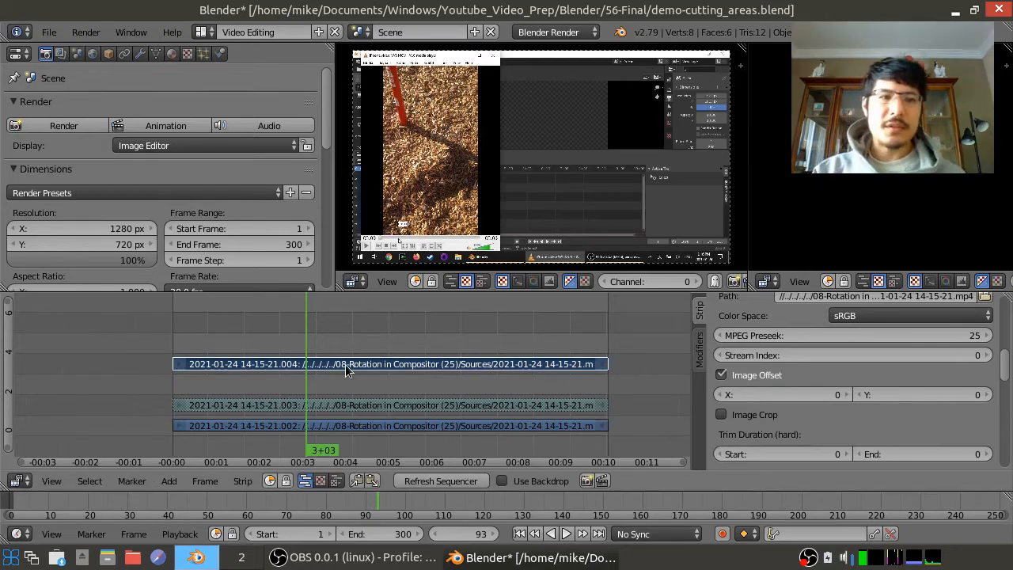
Step: Rename the channel 1 movie strip "desktop recording"
right_click(327, 428)
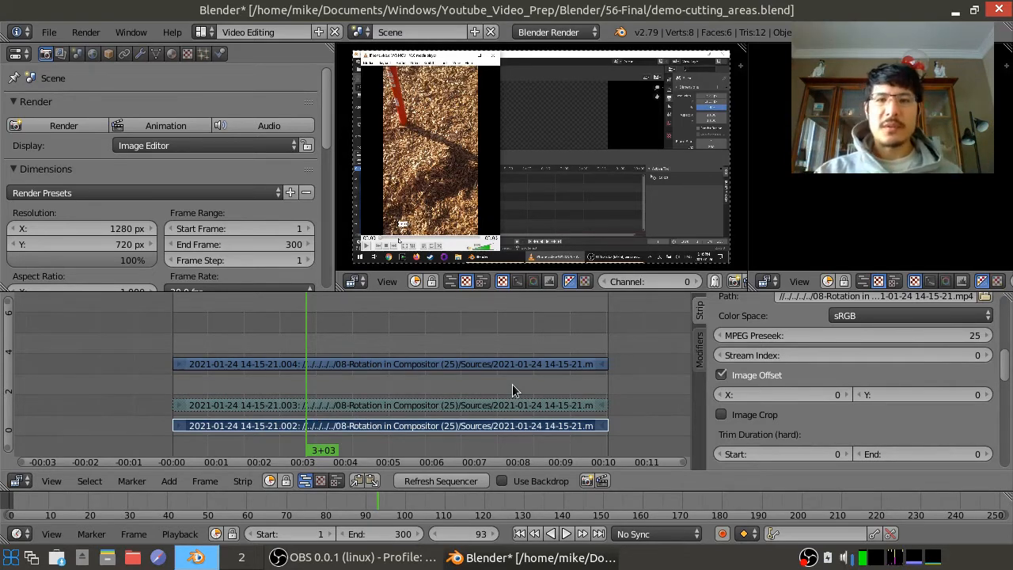
left_click_drag(1005, 366, 1001, 302)
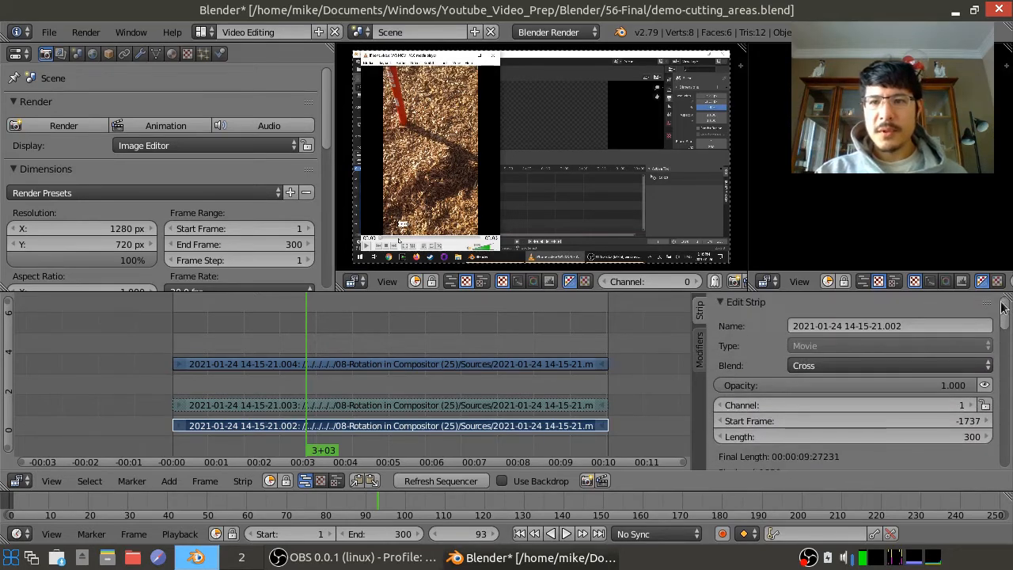
left_click(900, 327)
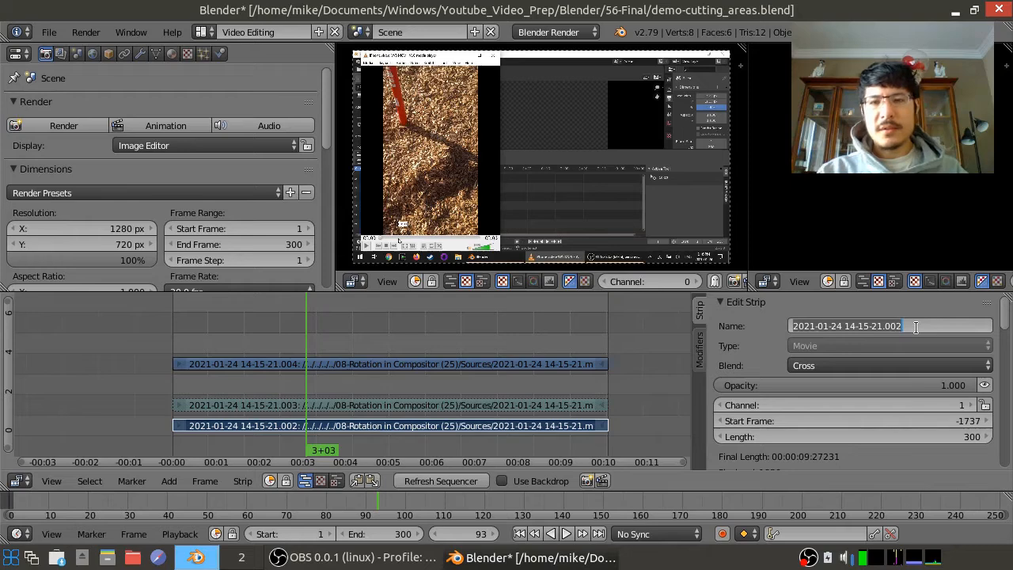
type("desktop recording")
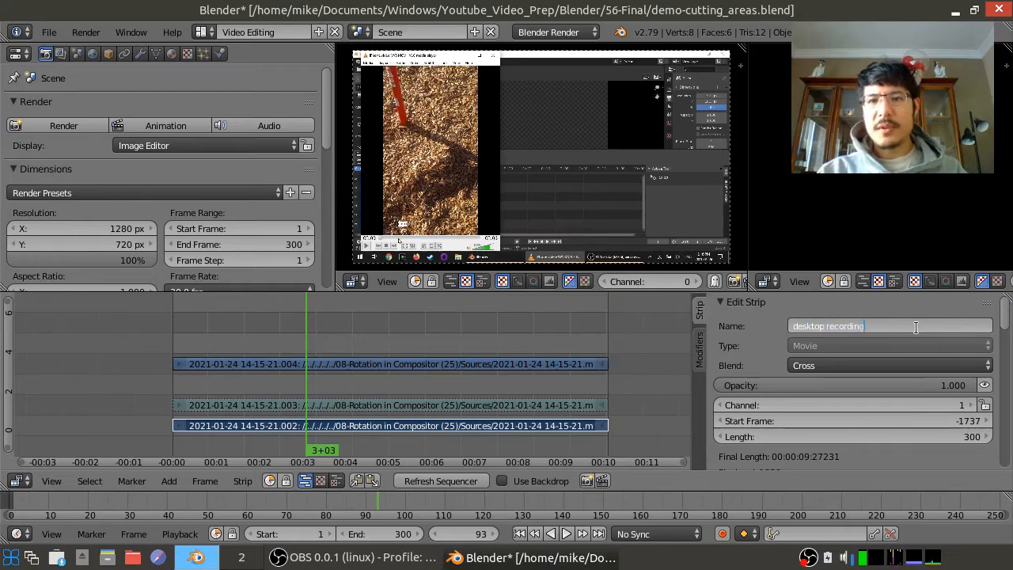
key("Return")
Step: Rename the movie strip in channel 4 "webcam"
left_click(331, 370)
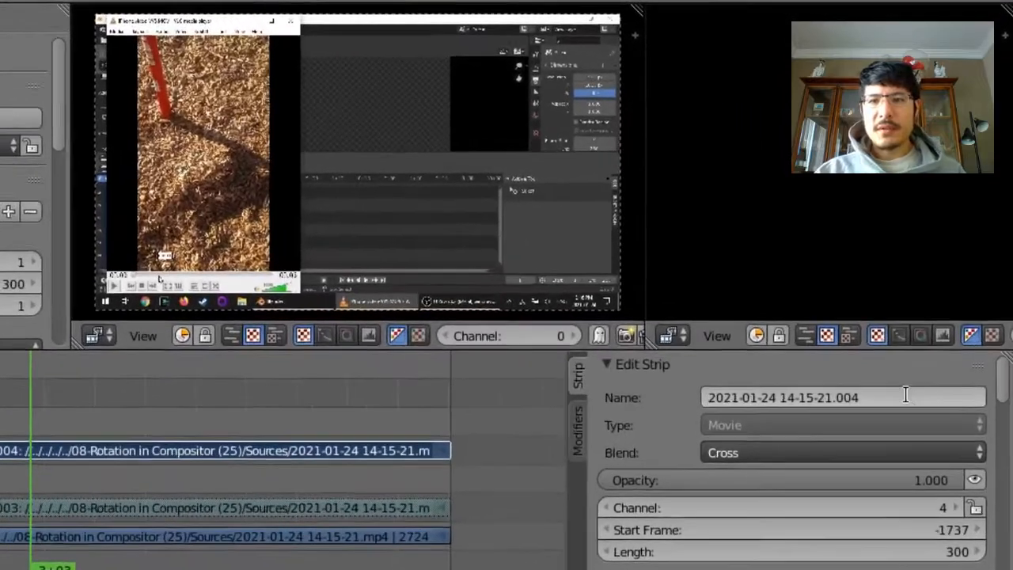
left_click(934, 325)
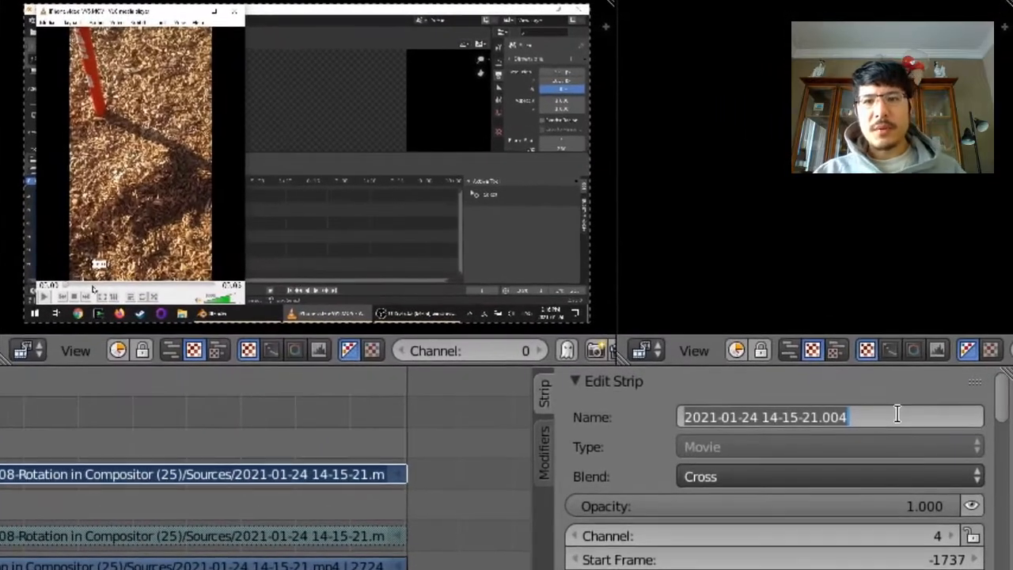
type("webcam")
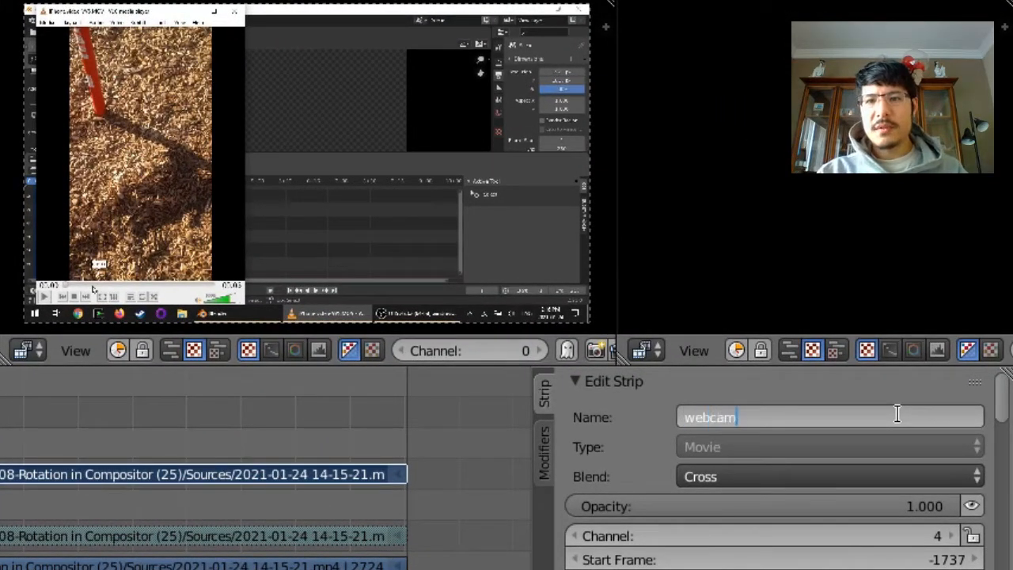
key("Return")
Step: Enable Image Crop on the webcam strip and crop 1280 px from its left side
scroll(758, 459, "down", 5)
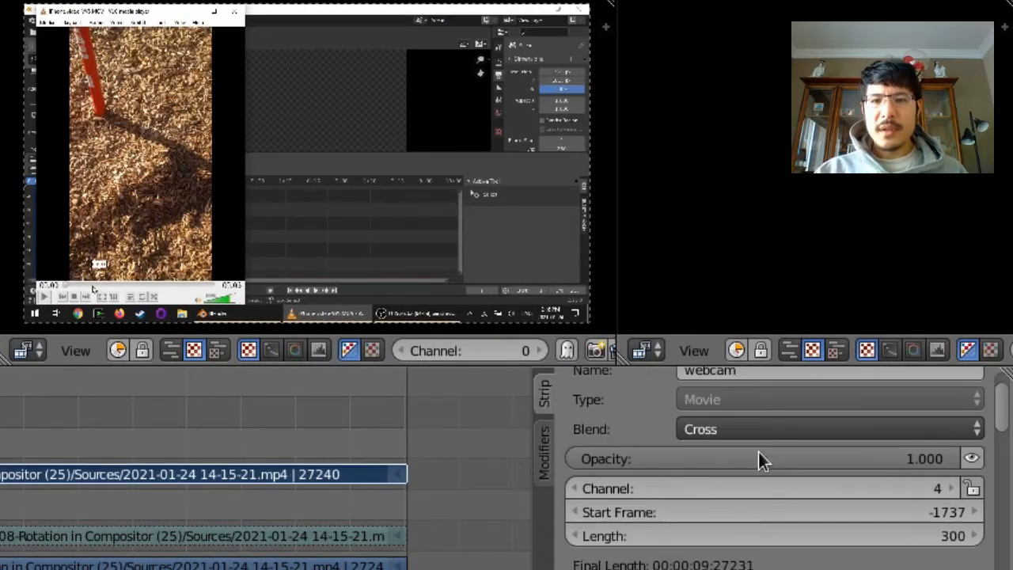
scroll(758, 457, "down", 8)
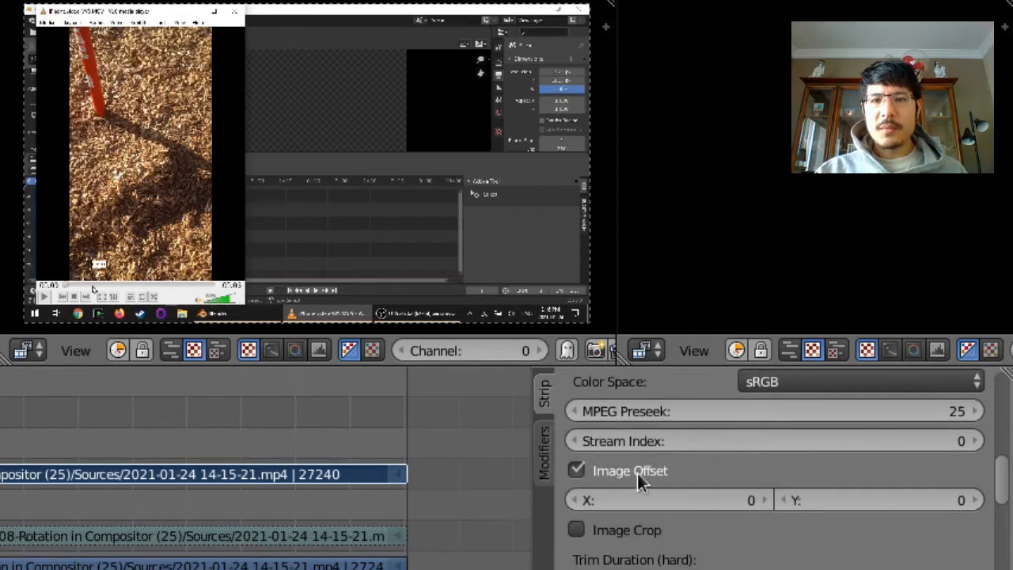
scroll(625, 470, "down", 2)
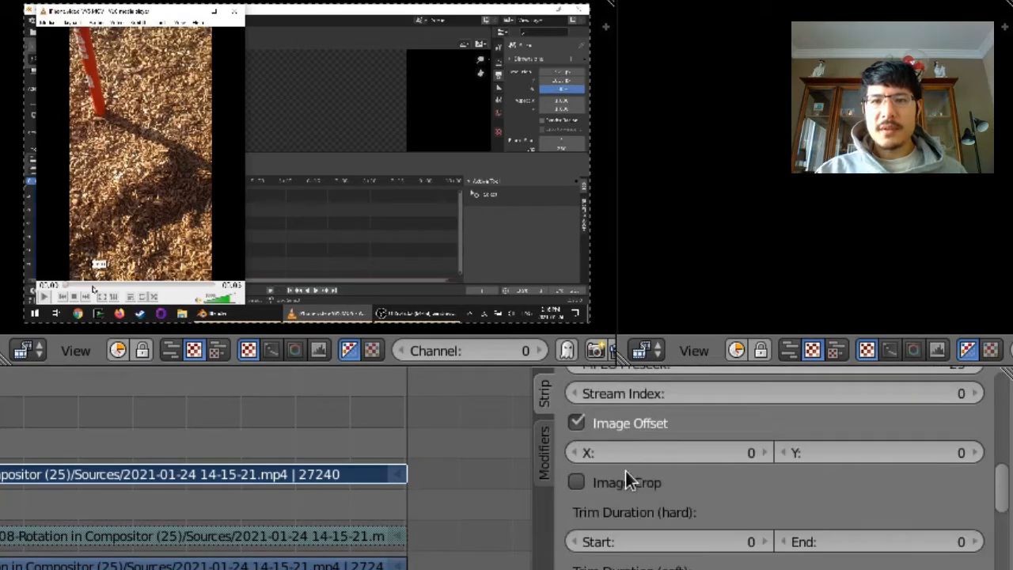
left_click(575, 483)
scroll(575, 488, "down", 2)
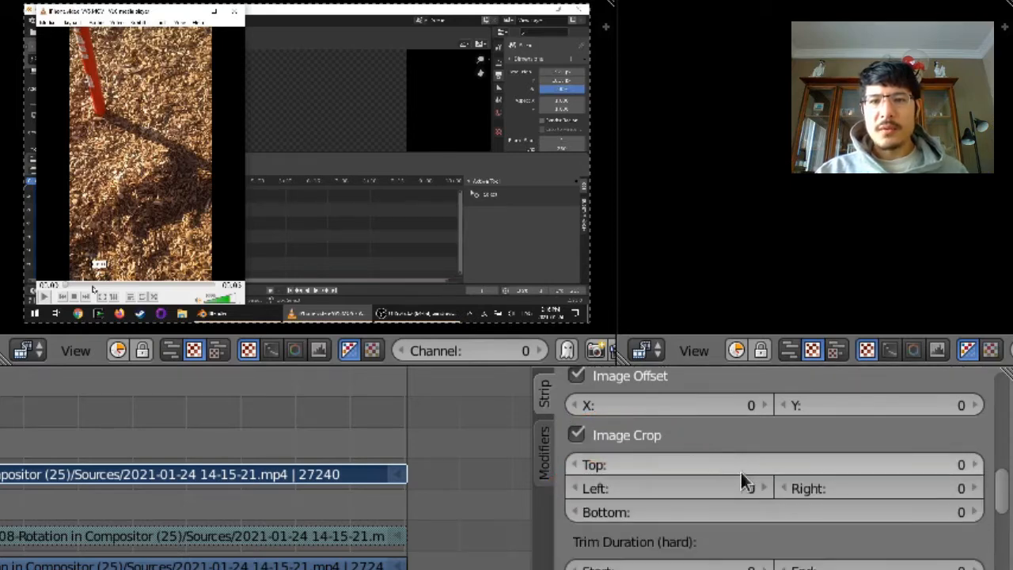
left_click(672, 489)
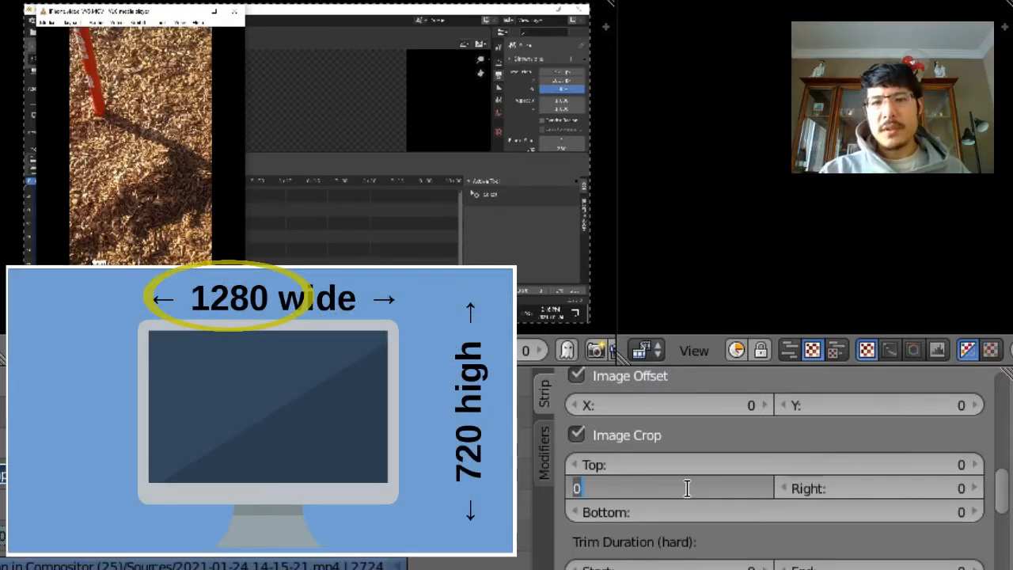
type("1280")
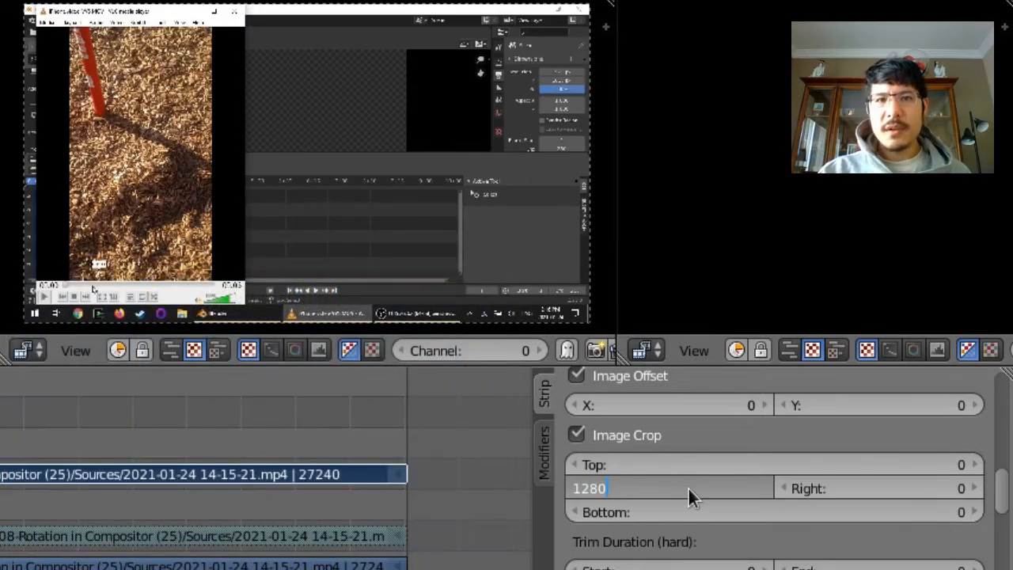
key("Return")
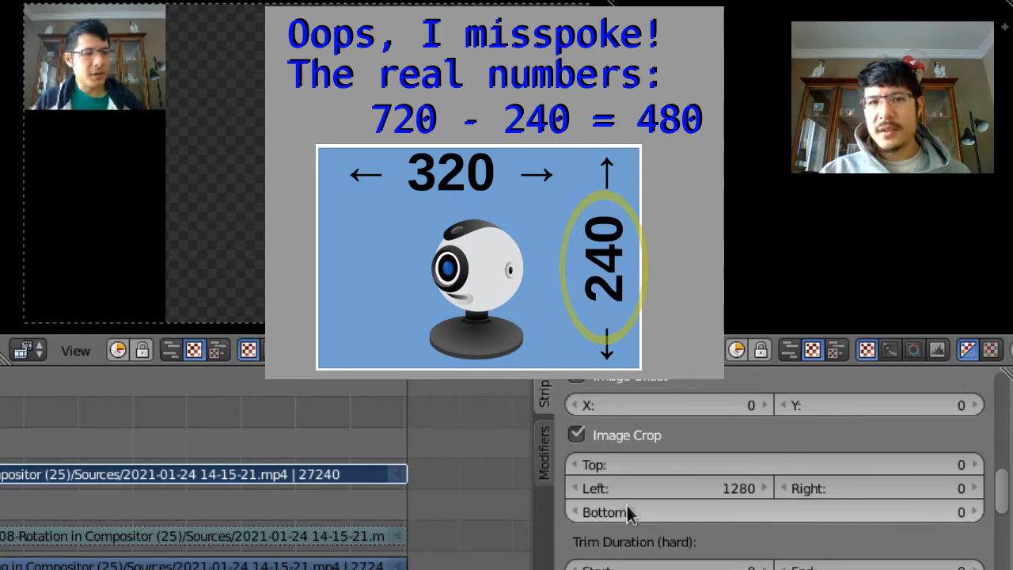
Step: Set the webcam strip's bottom crop to 480 px
left_click(702, 509)
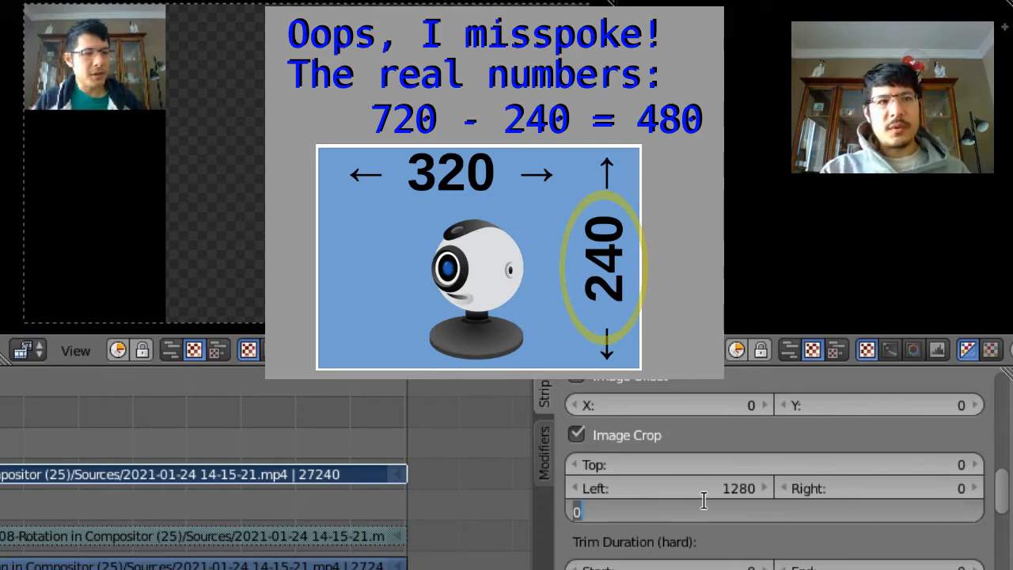
type("720-")
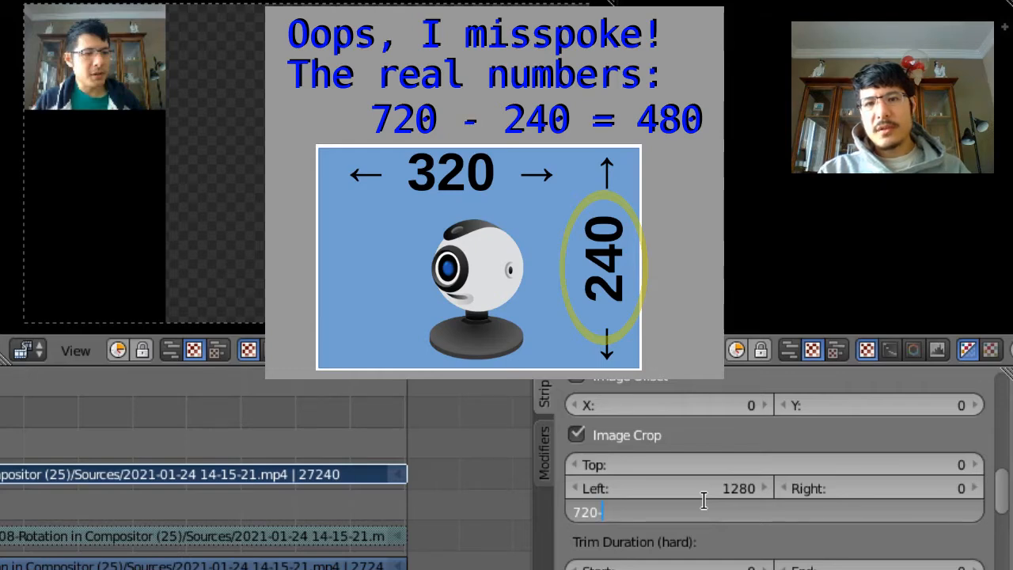
type("480")
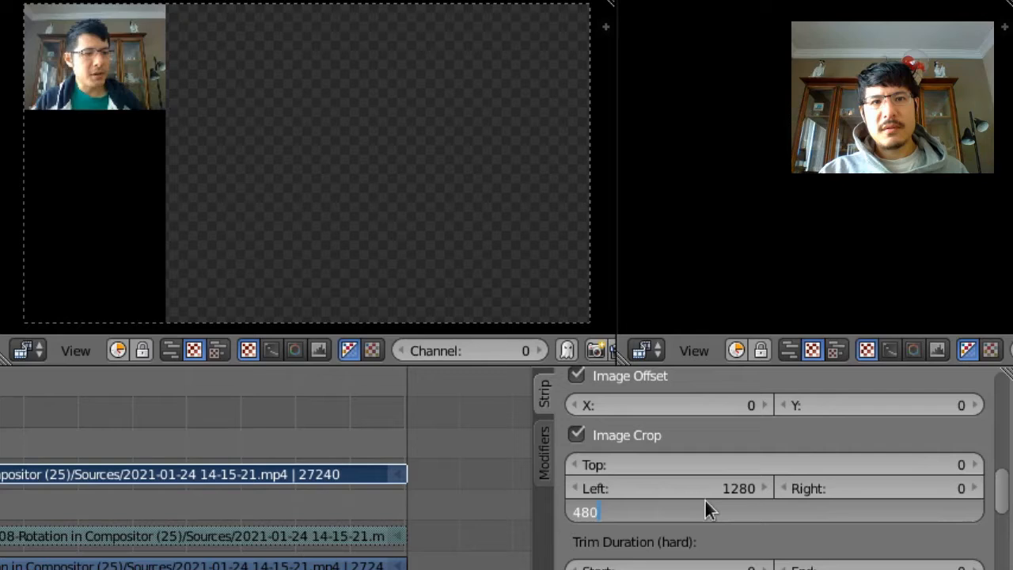
key("Return")
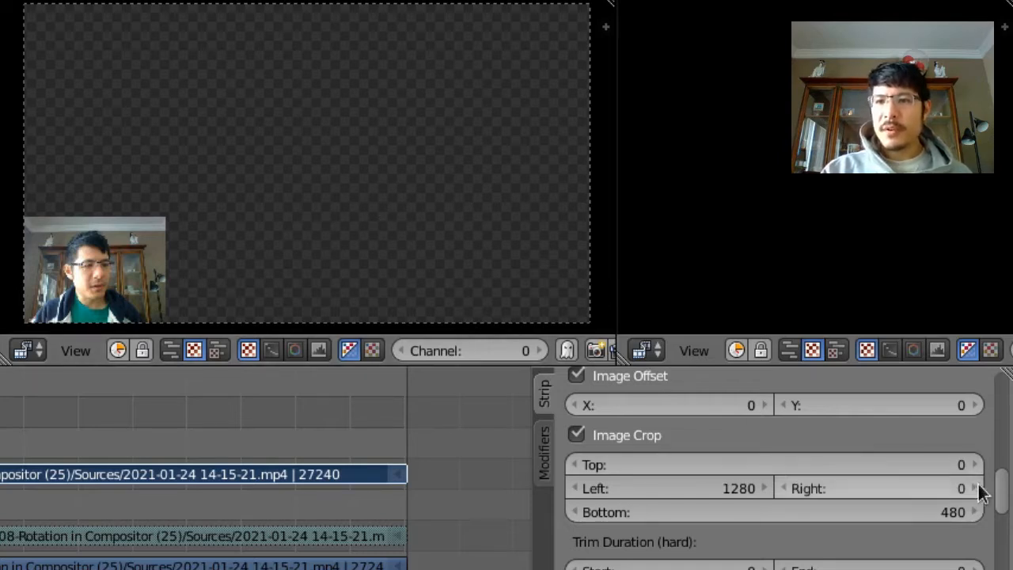
Step: Set the webcam strip's blend mode to Over Drop
left_click_drag(1004, 498, 999, 389)
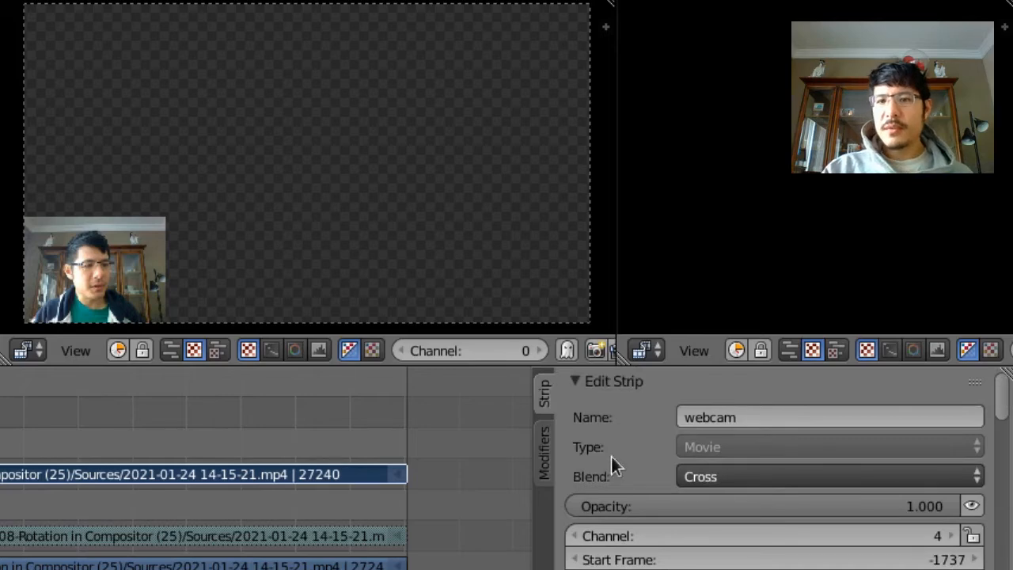
left_click(721, 477)
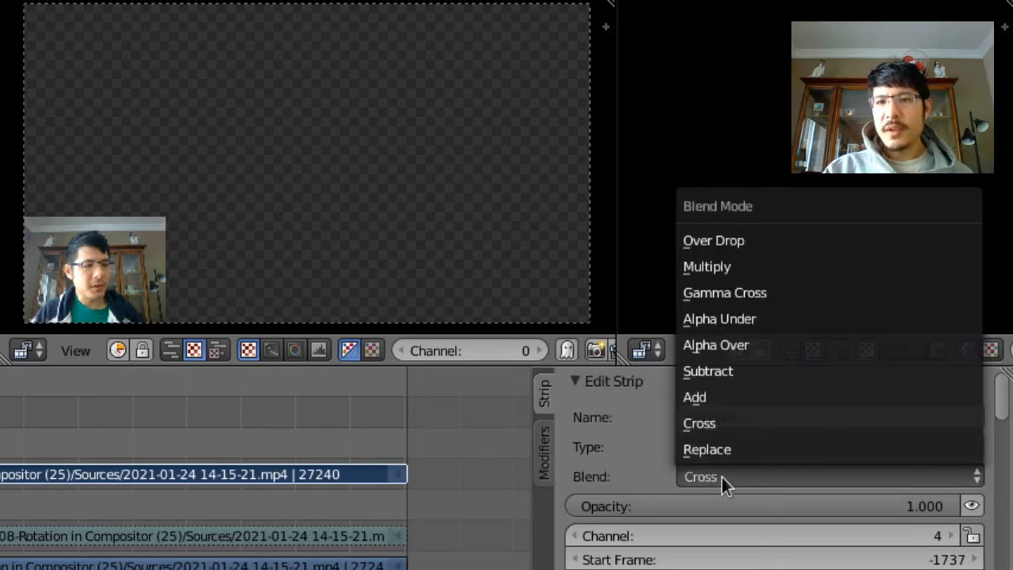
left_click(760, 237)
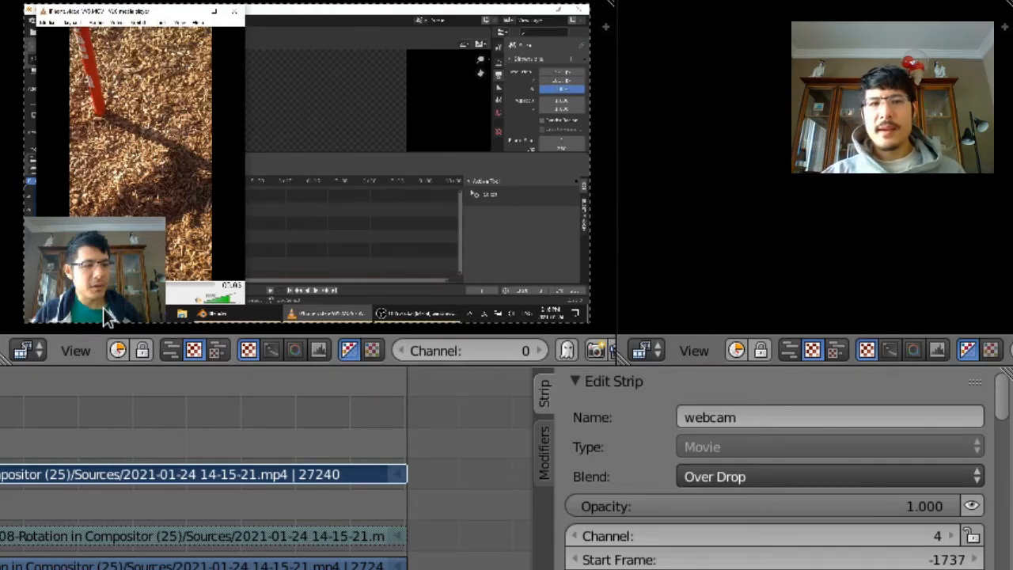
Step: Set the webcam strip's image offset to X 600 and Y 300
scroll(721, 459, "down", 10)
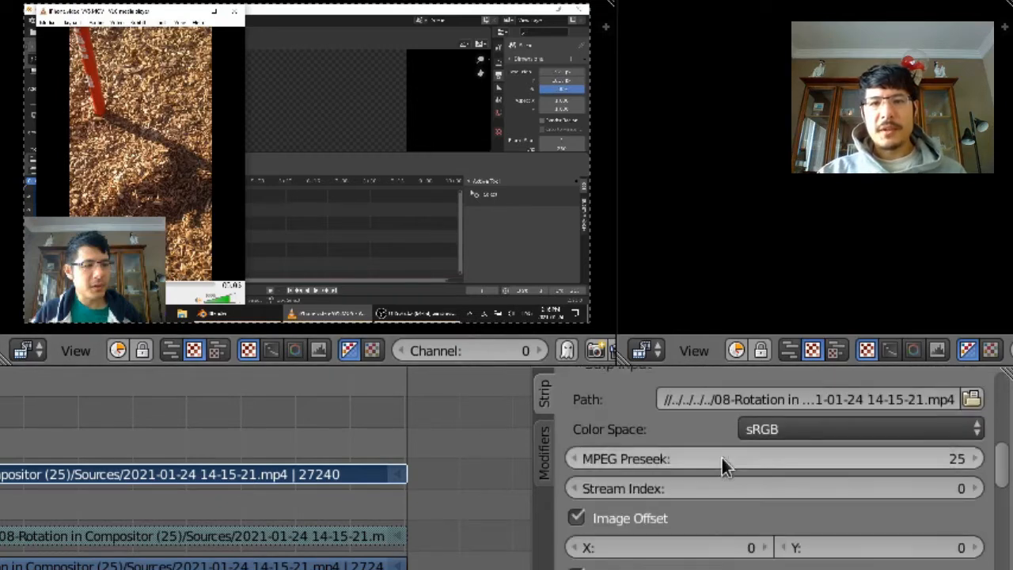
scroll(696, 475, "down", 2)
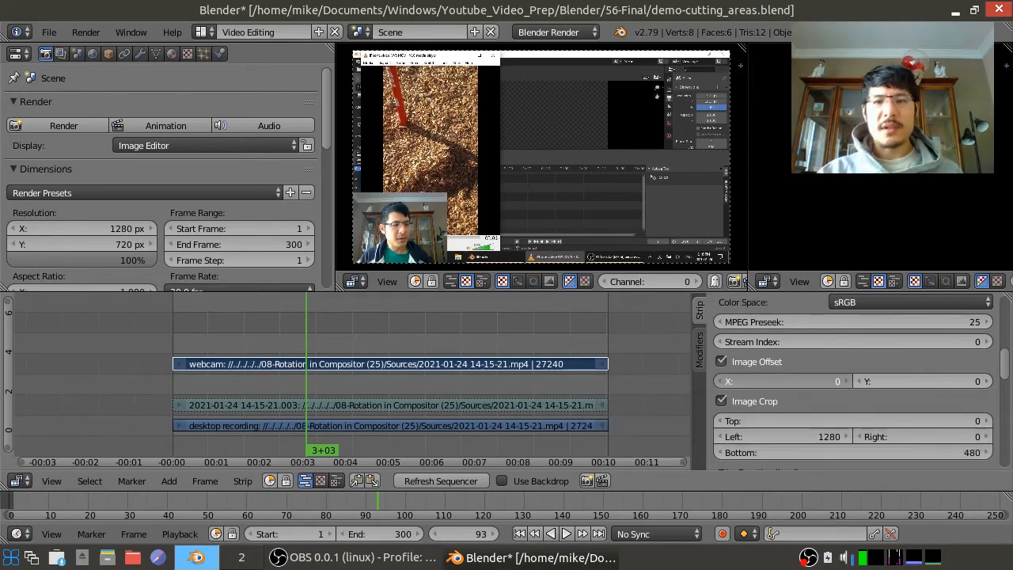
left_click_drag(785, 379, 863, 380)
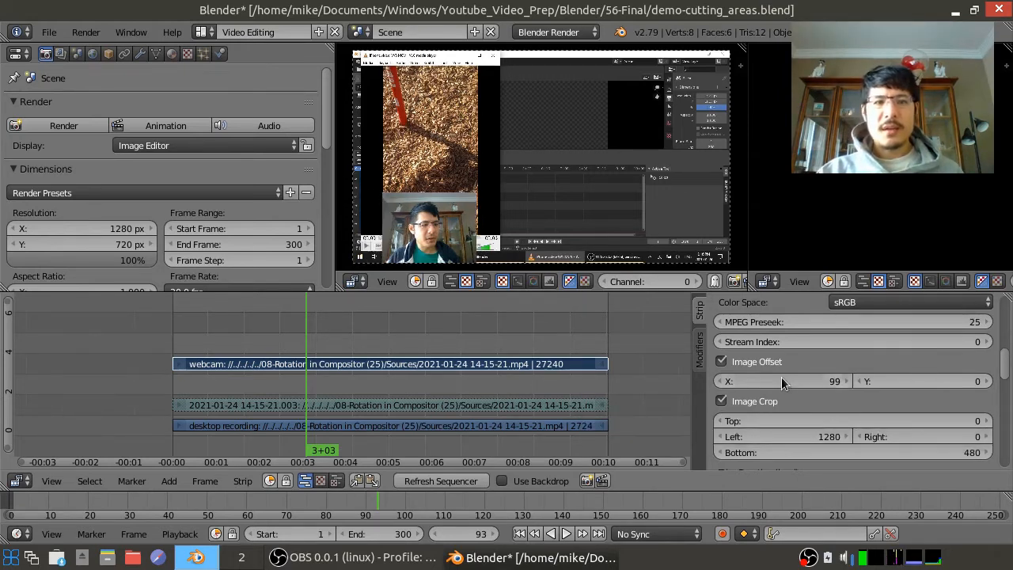
left_click(776, 380)
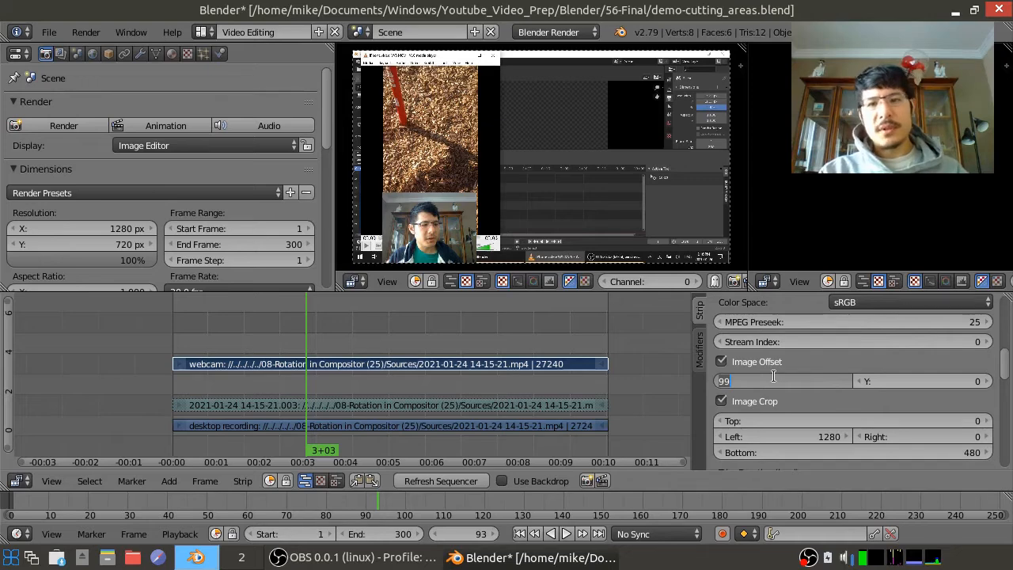
type("600")
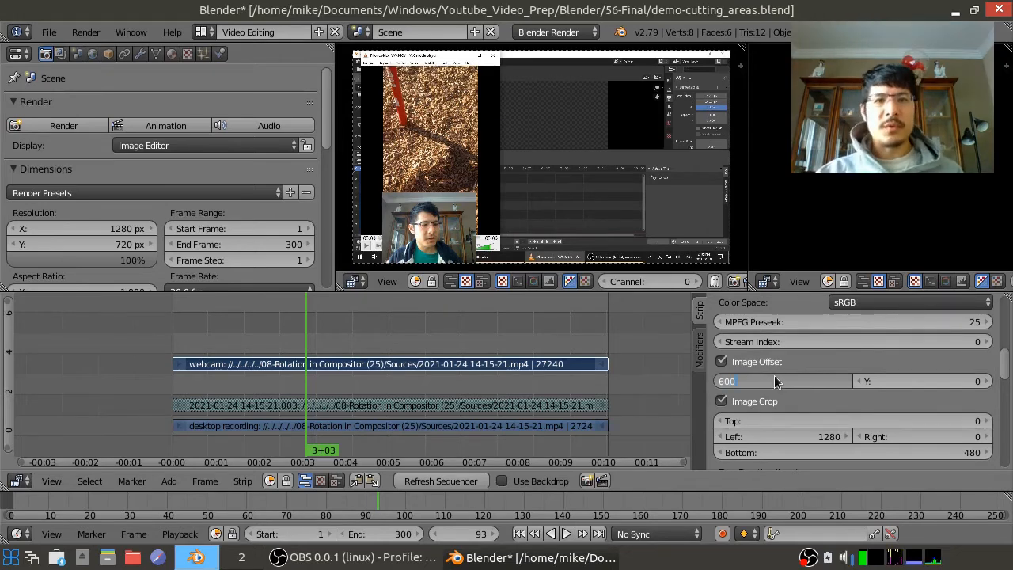
key("Return")
left_click(909, 380)
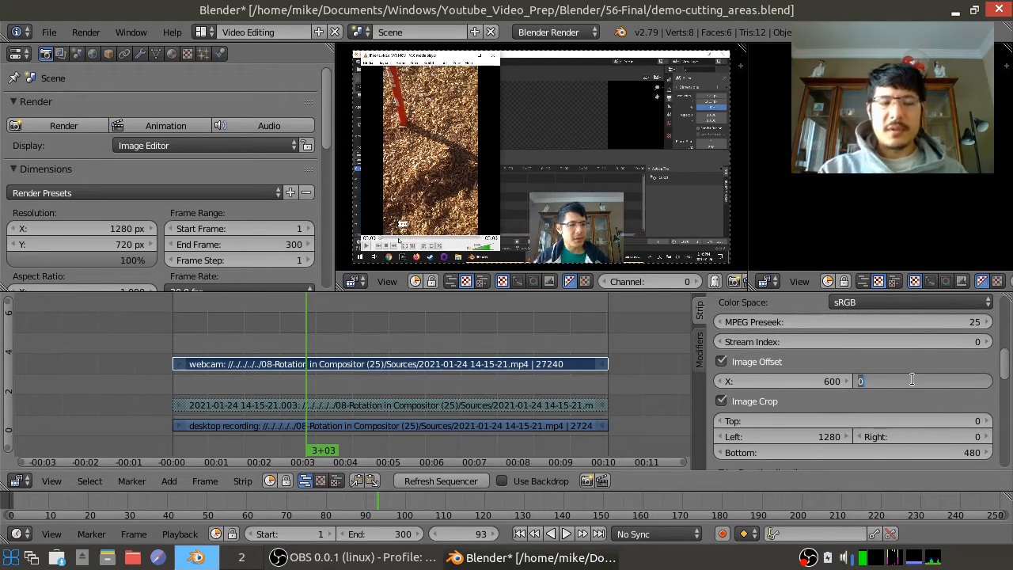
type("300")
key("Return")
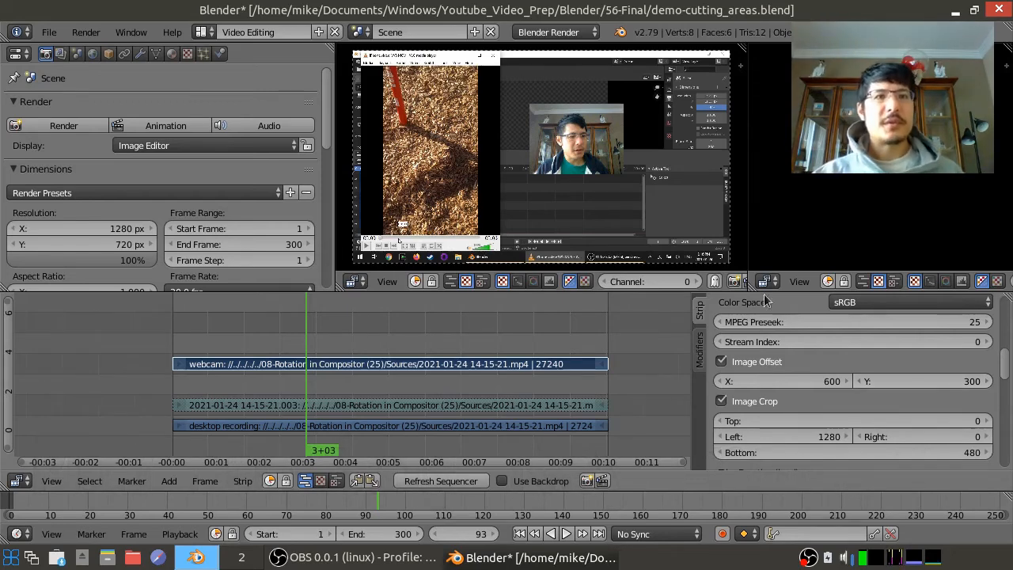
Step: Switch to the "keyframe mirroring" scene and preview its text animation forwards and in reverse
left_click(358, 31)
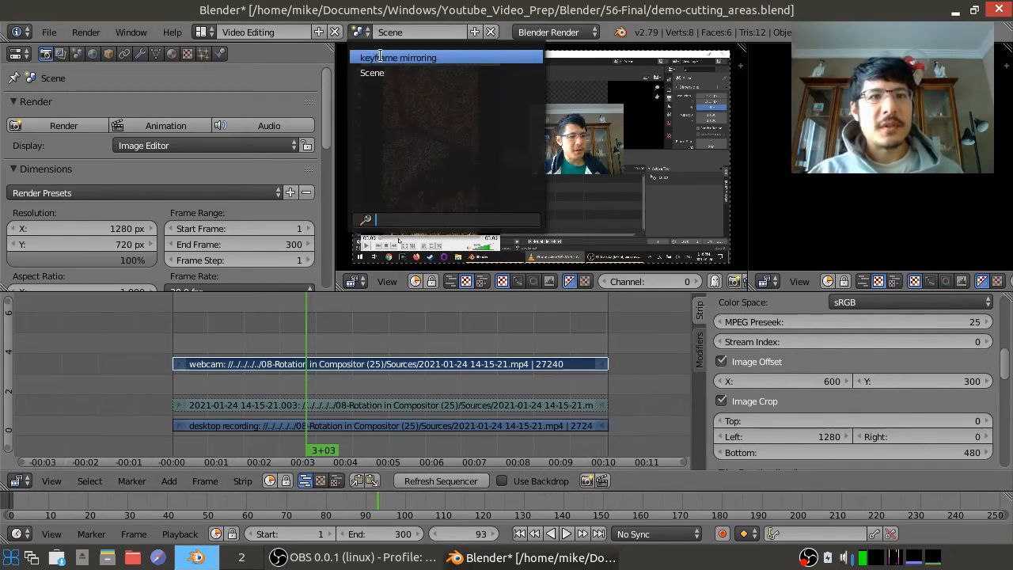
left_click(381, 57)
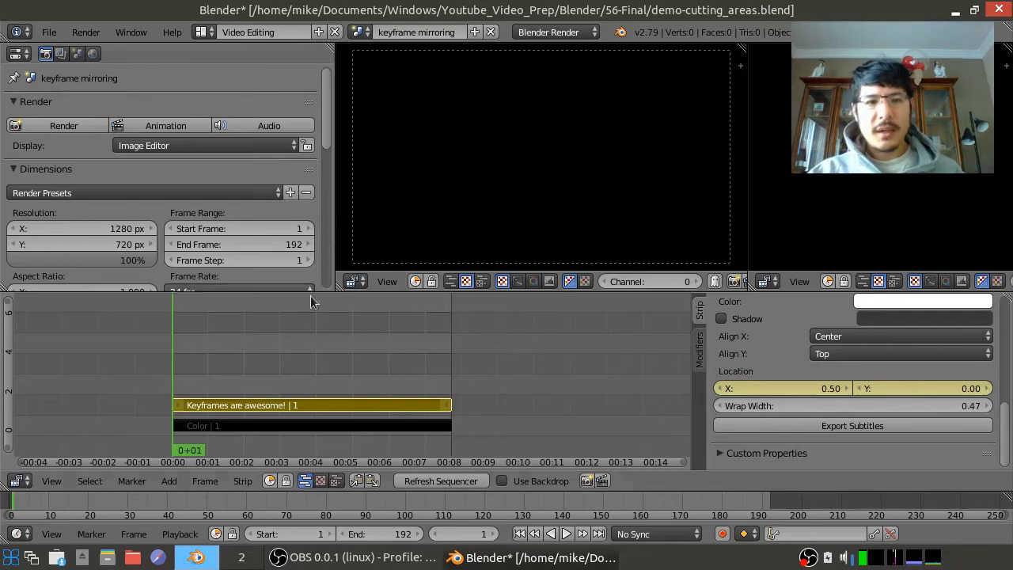
left_click(566, 534)
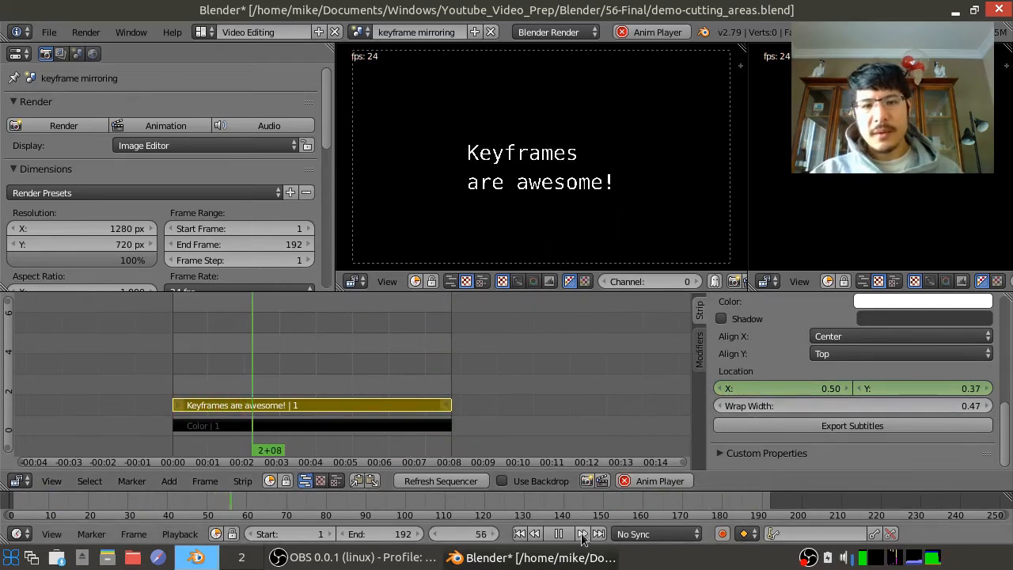
key("alt+a")
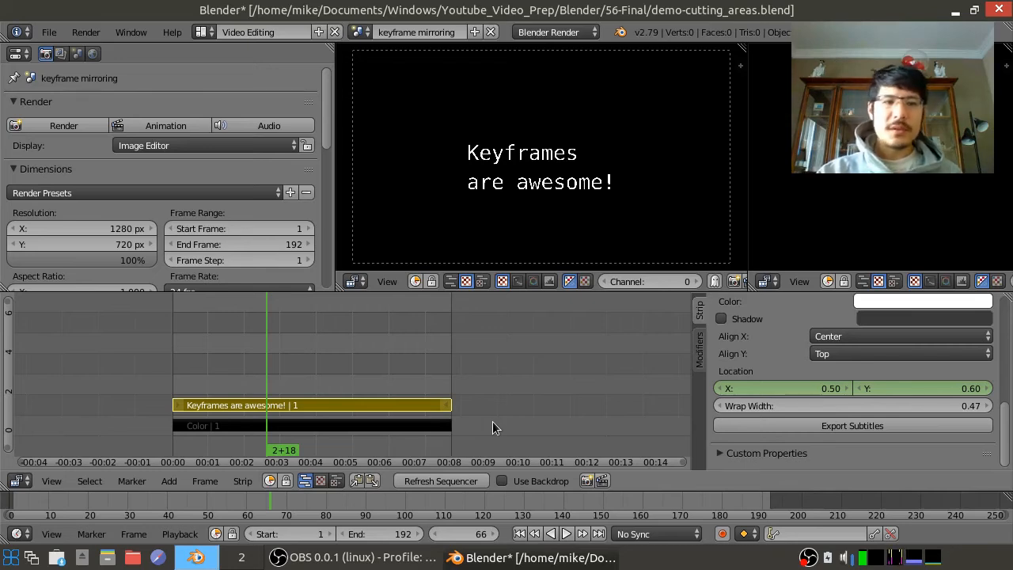
key("shift+alt+a")
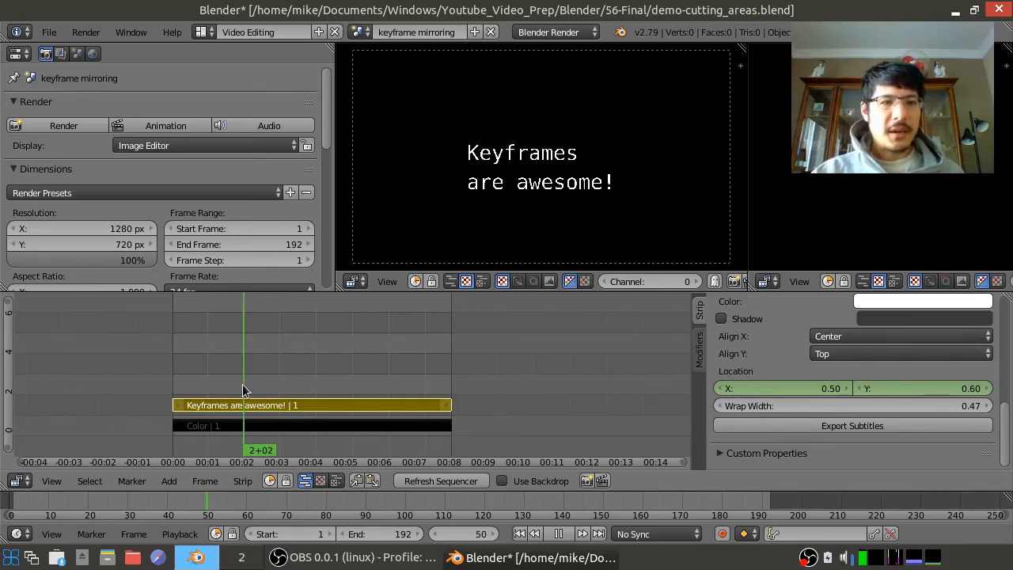
key("alt+a")
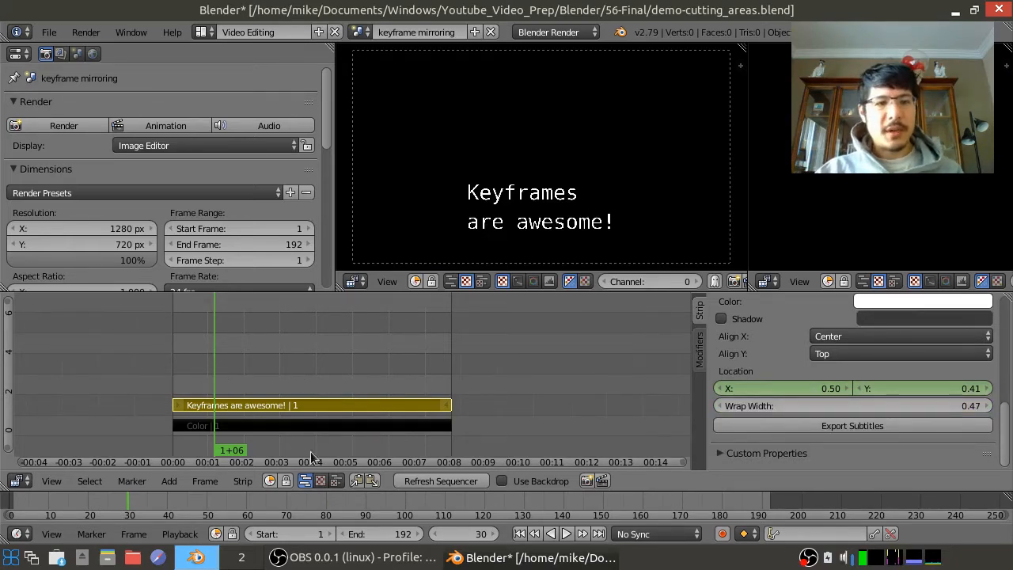
Step: Set the "Keyframes are awesome!" text strip's opacity to 0 at frame 1 and insert a keyframe for it
left_click(519, 533)
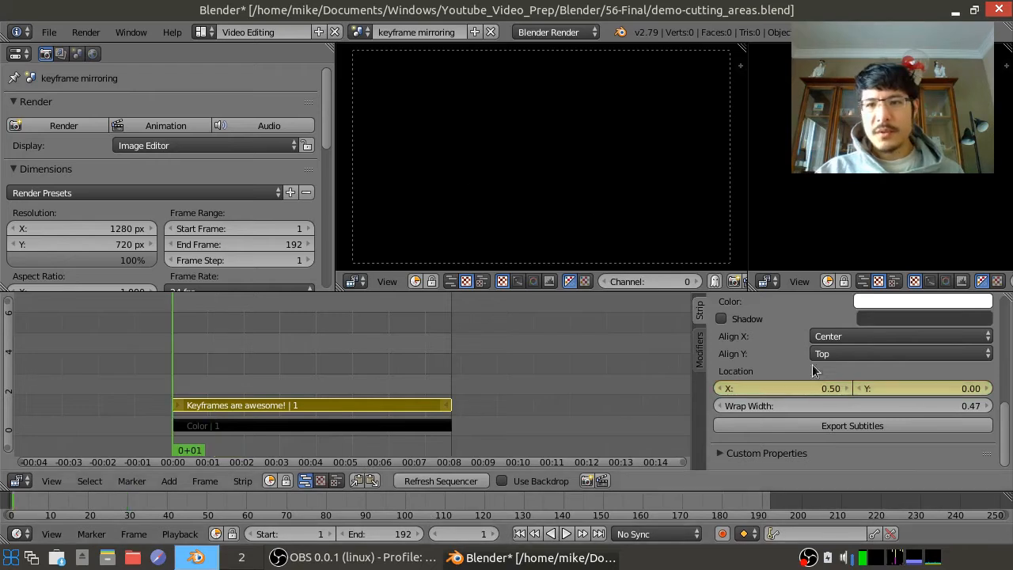
scroll(1007, 428, "up", 10)
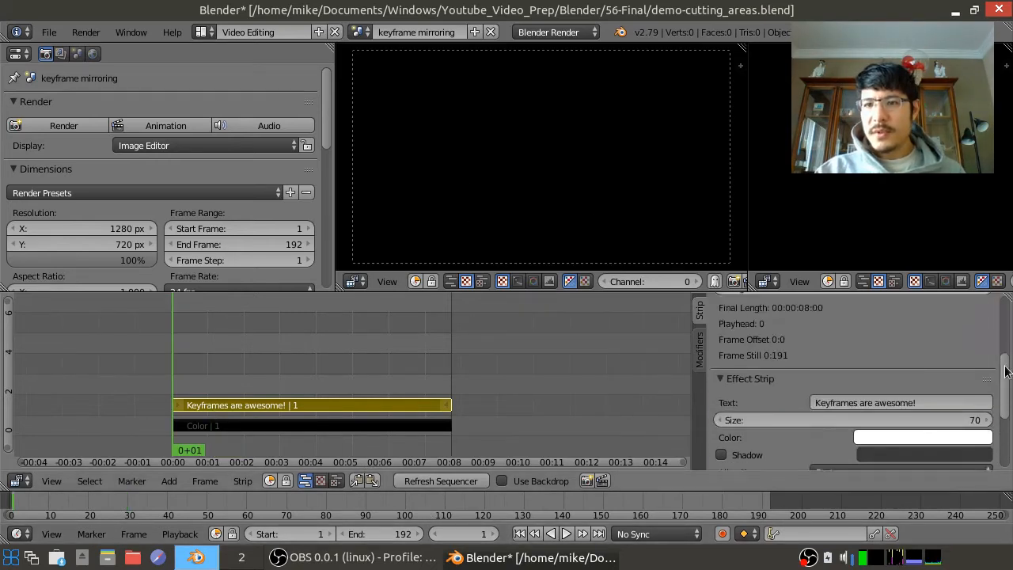
left_click(873, 383)
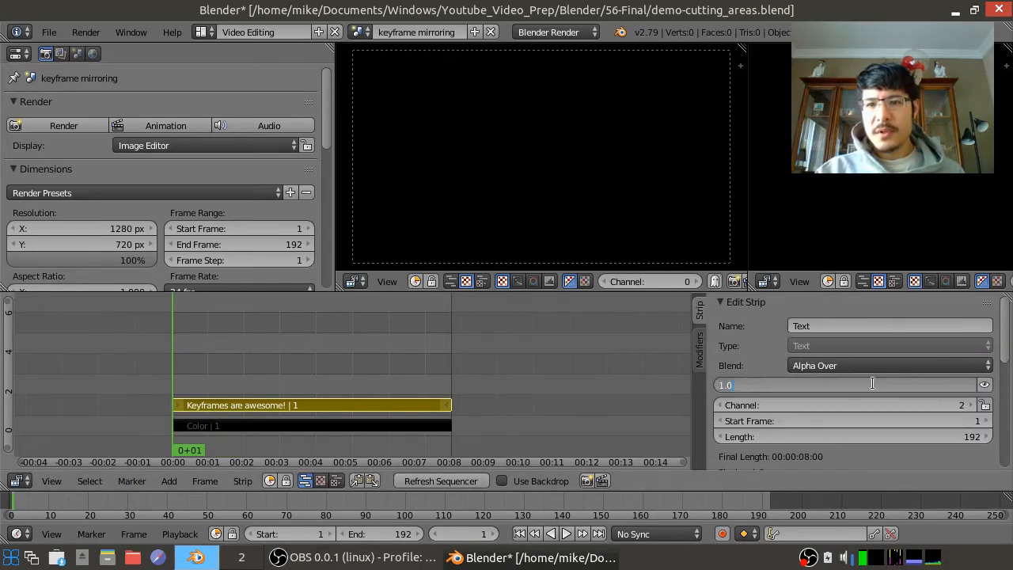
type("0")
key("Return")
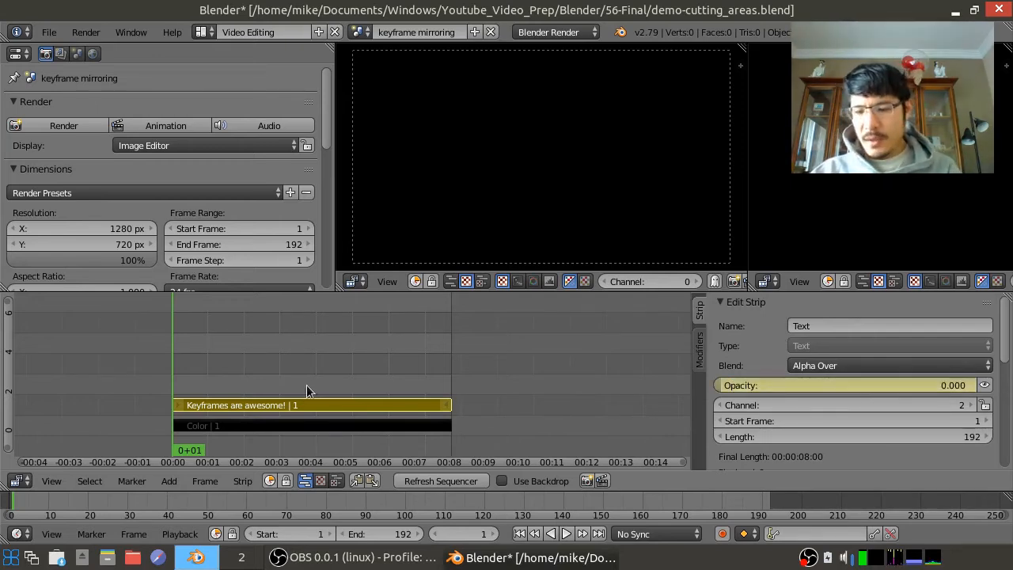
Step: Set the "Keyframes are awesome!" text strip's opacity to 1 at frame 48 and insert a keyframe for it
key("Up")
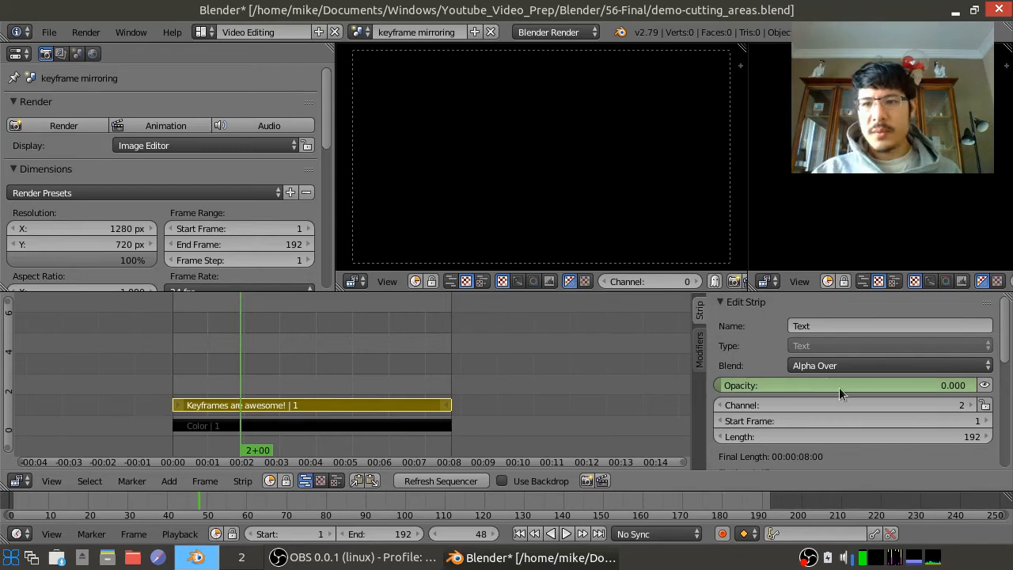
left_click(876, 386)
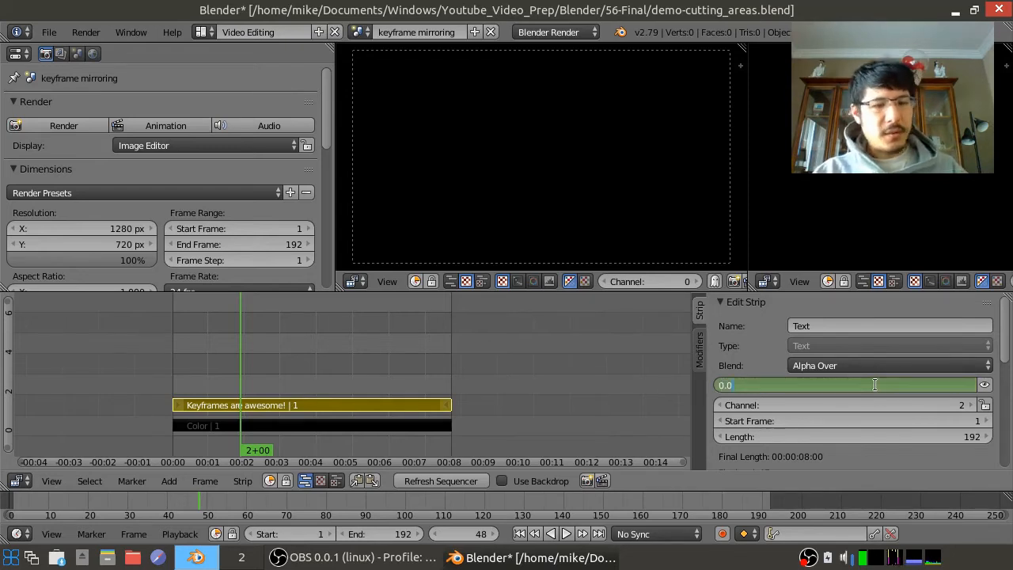
type("1")
key("Return")
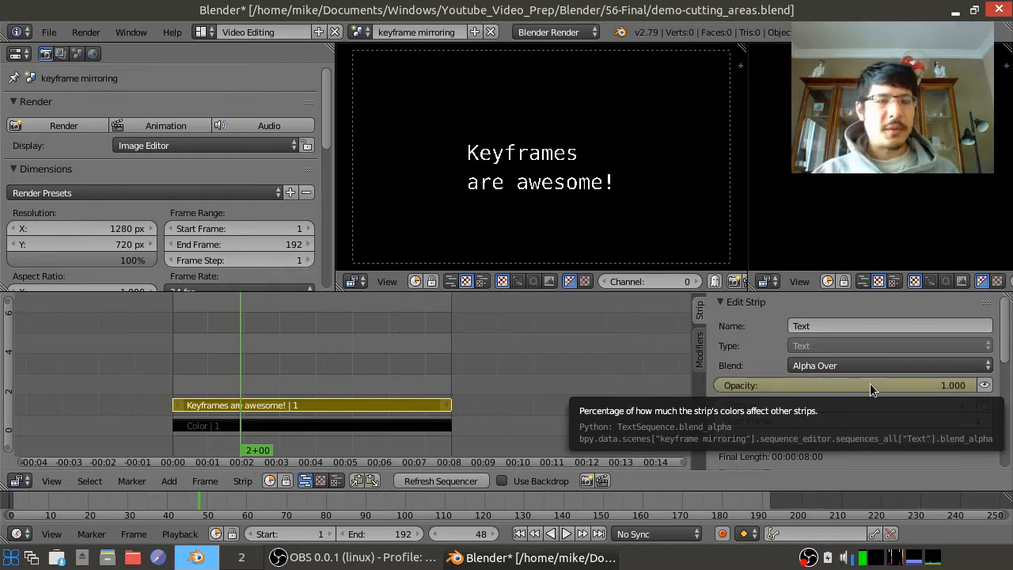
Step: Play the text strip's animation from its start to preview the fade-in
left_click(174, 365)
key("alt+a")
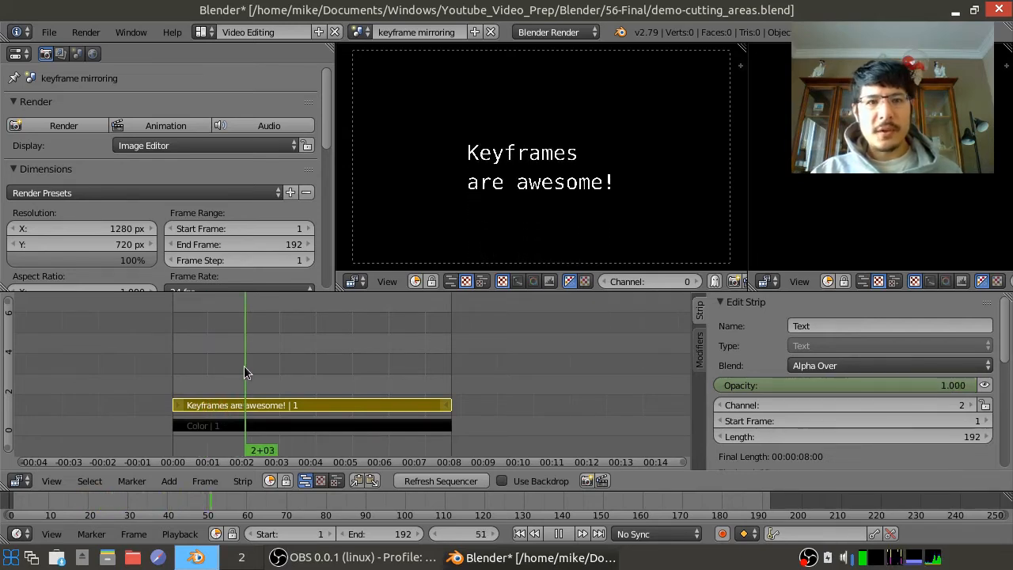
key("alt+a")
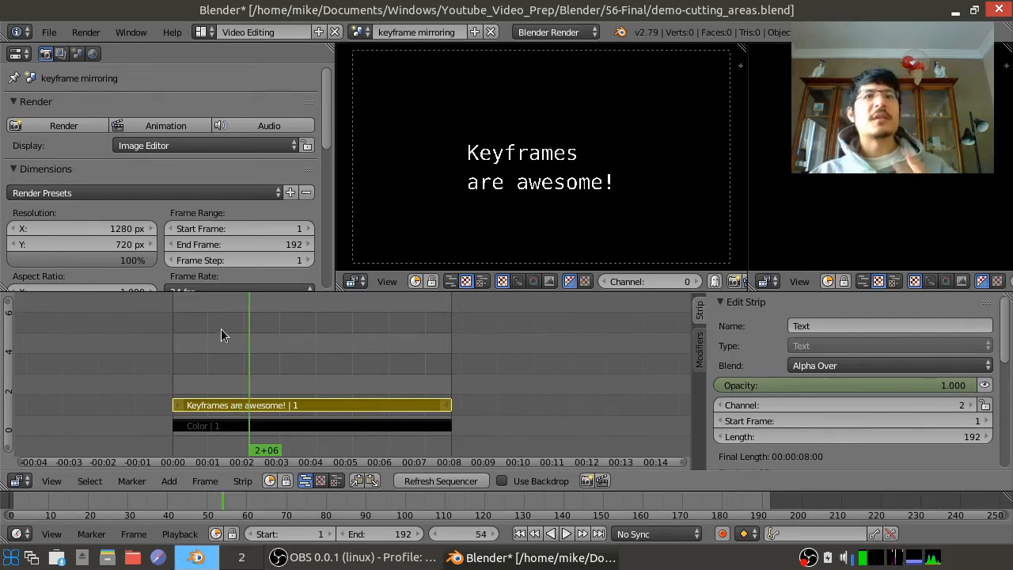
Step: Change the Properties editor to a Graph Editor and examine the text strip's location and opacity curves
left_click(19, 55)
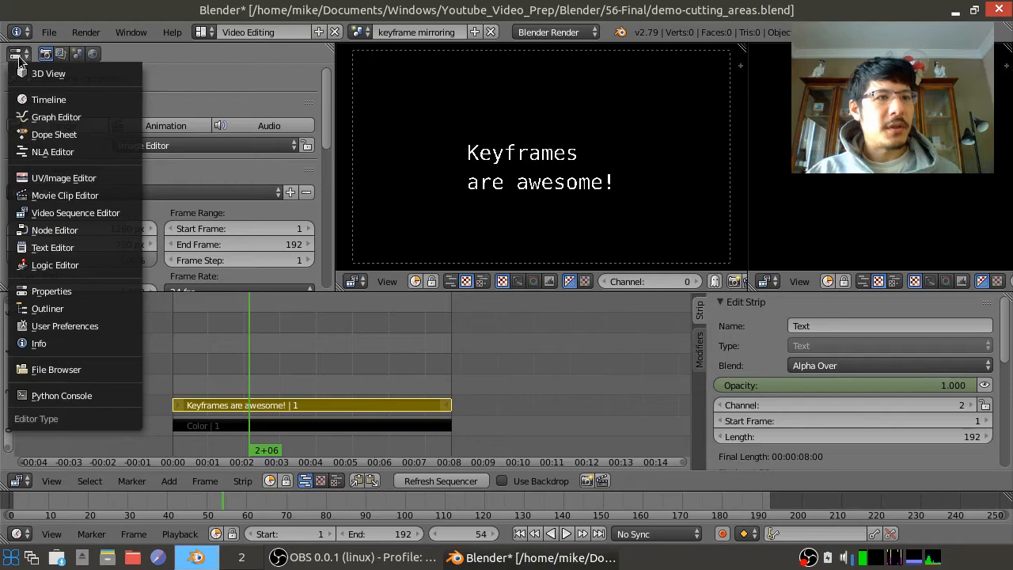
left_click(50, 116)
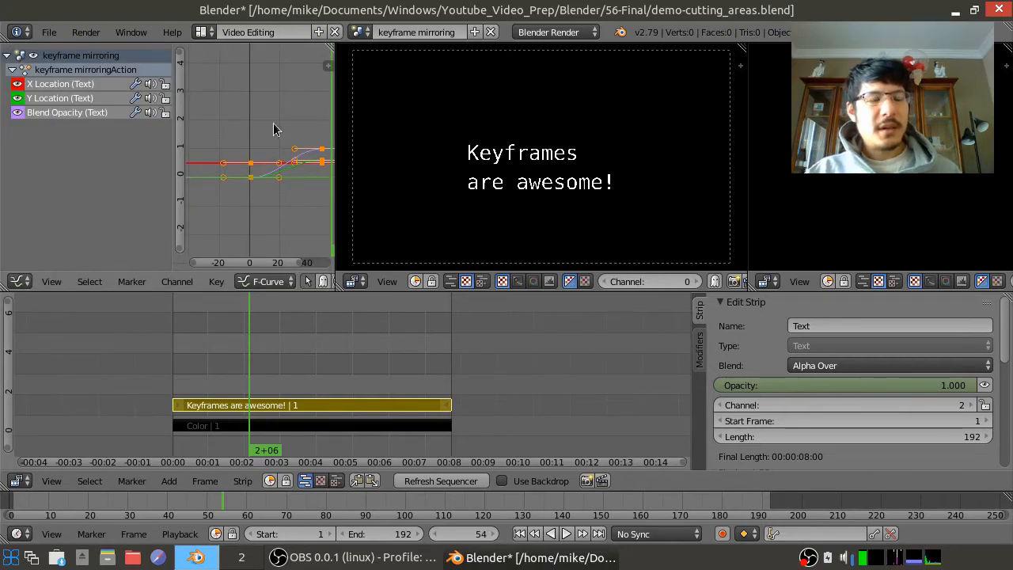
scroll(275, 122, "down", 2)
middle_click_drag(275, 123, 231, 122)
scroll(227, 148, "up", 3)
scroll(230, 155, "up", 2)
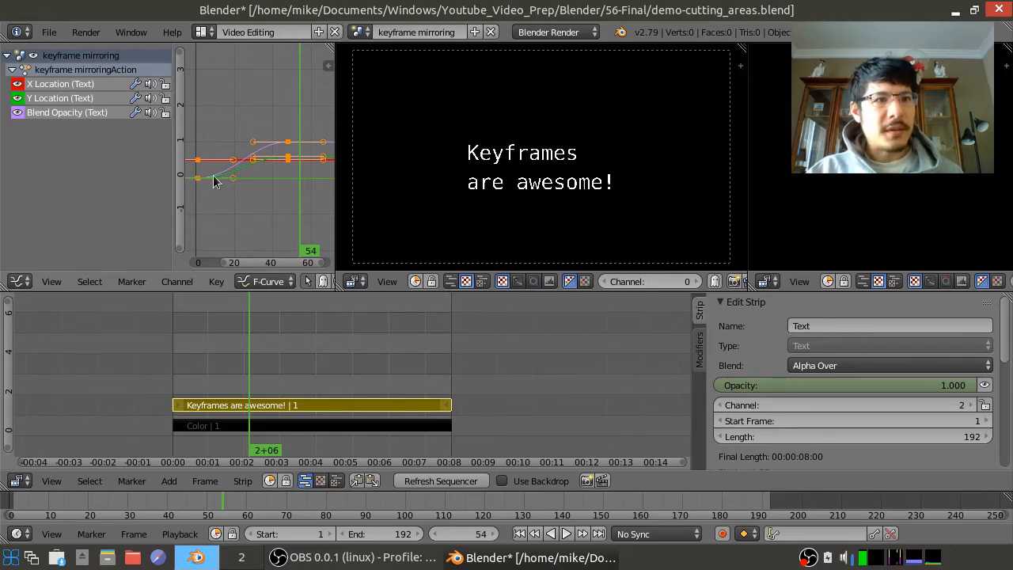
scroll(256, 157, "up", 7)
middle_click_drag(255, 160, 292, 146)
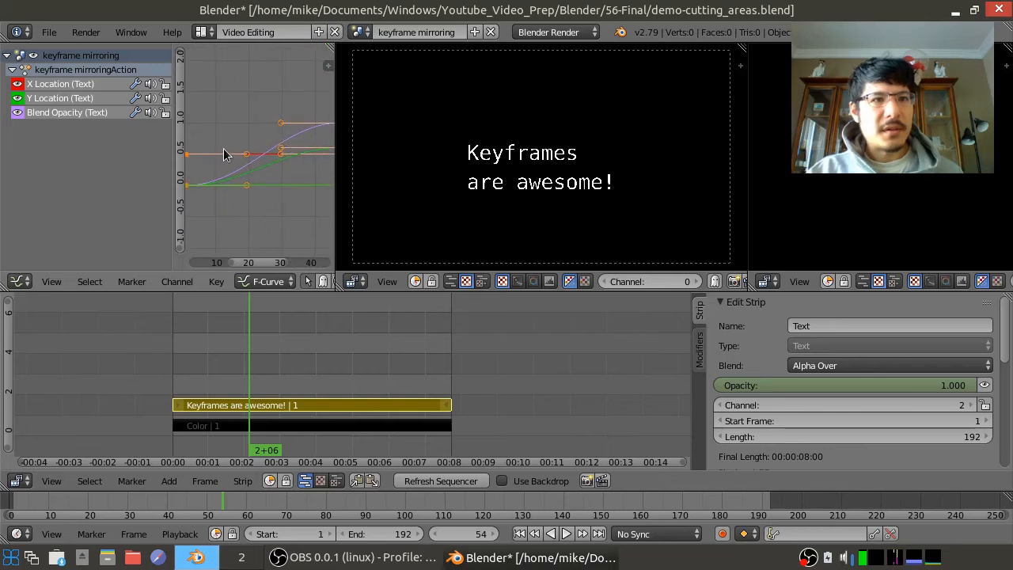
scroll(221, 150, "down", 2)
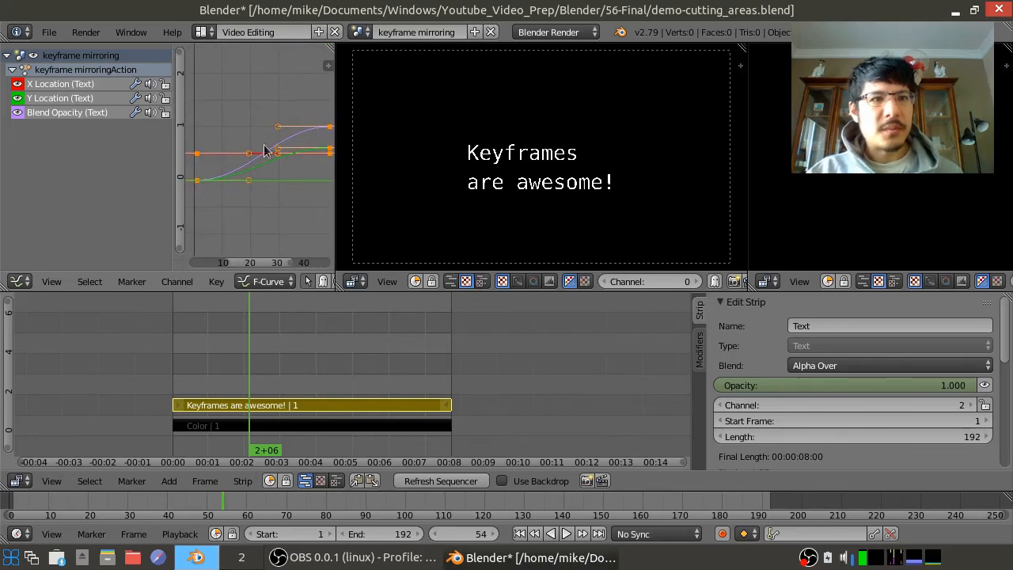
scroll(290, 155, "down", 3)
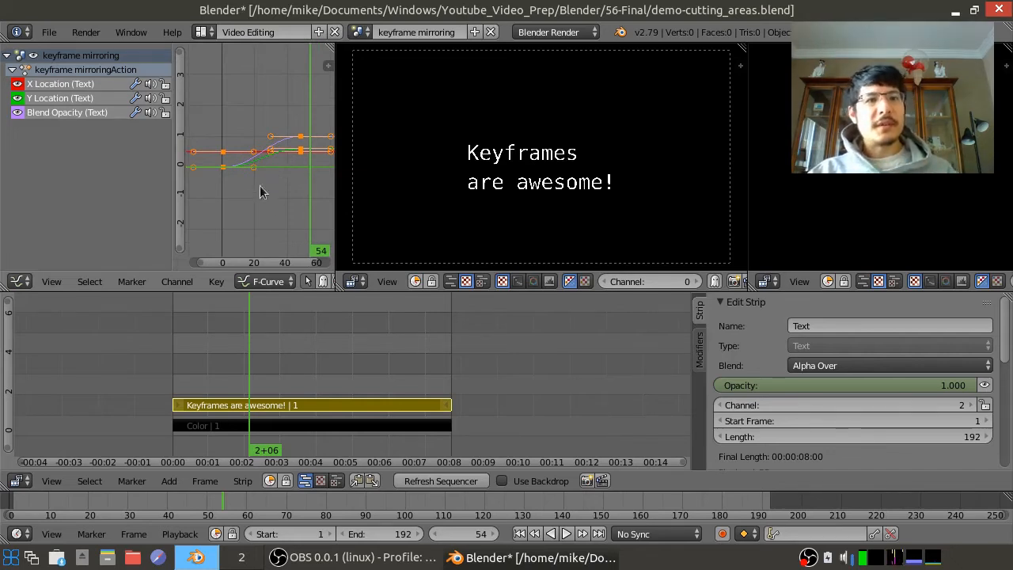
scroll(286, 156, "down", 1)
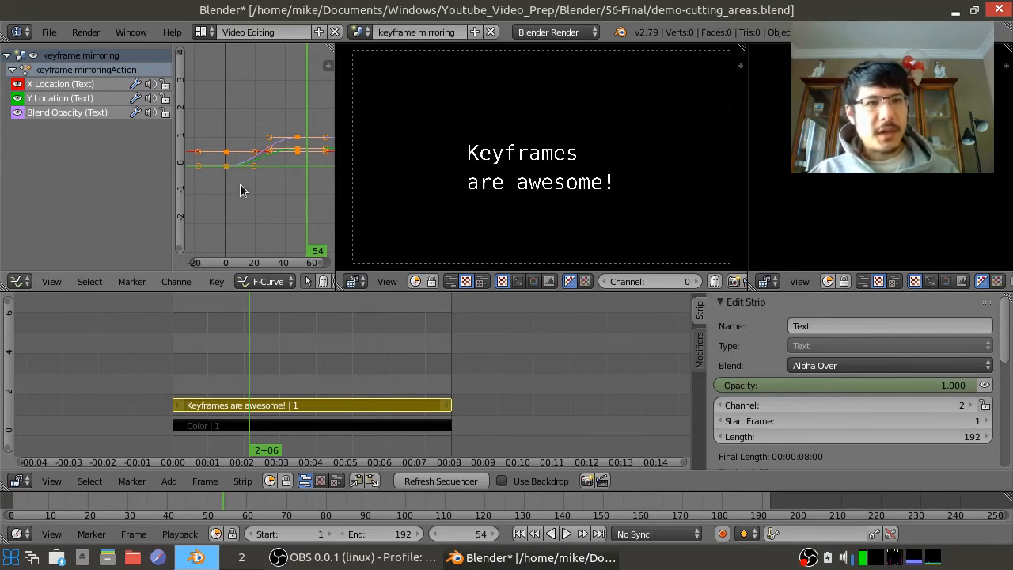
Step: Select all keyframes of the text strip's location and opacity curves and copy them
key("a")
key("a")
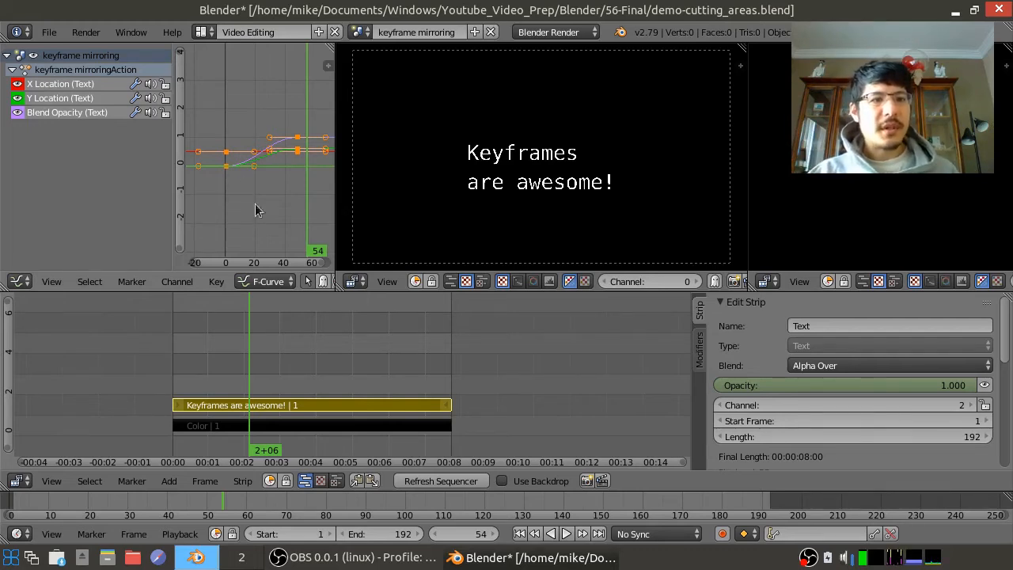
left_click(216, 282)
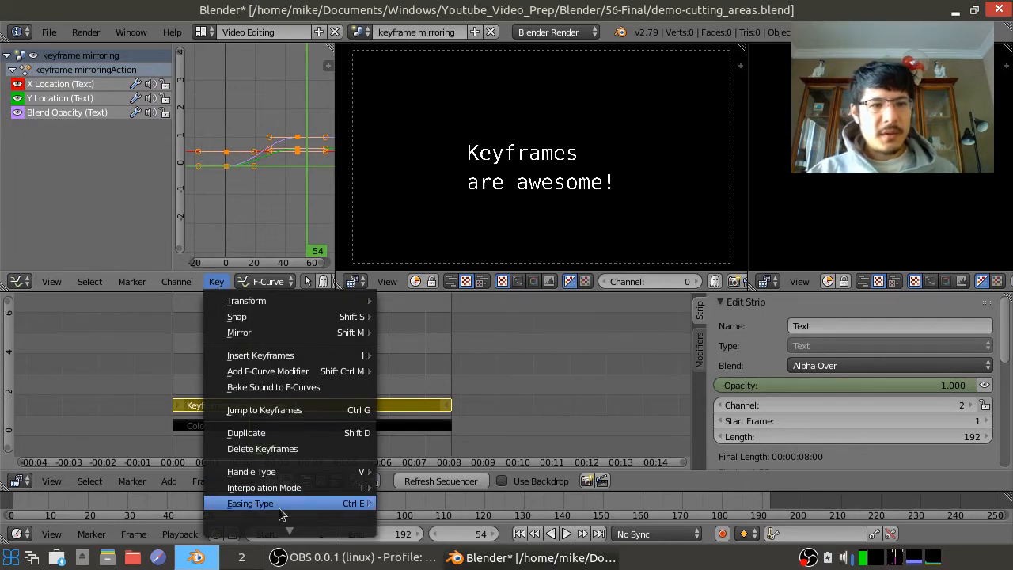
mouse_move(282, 539)
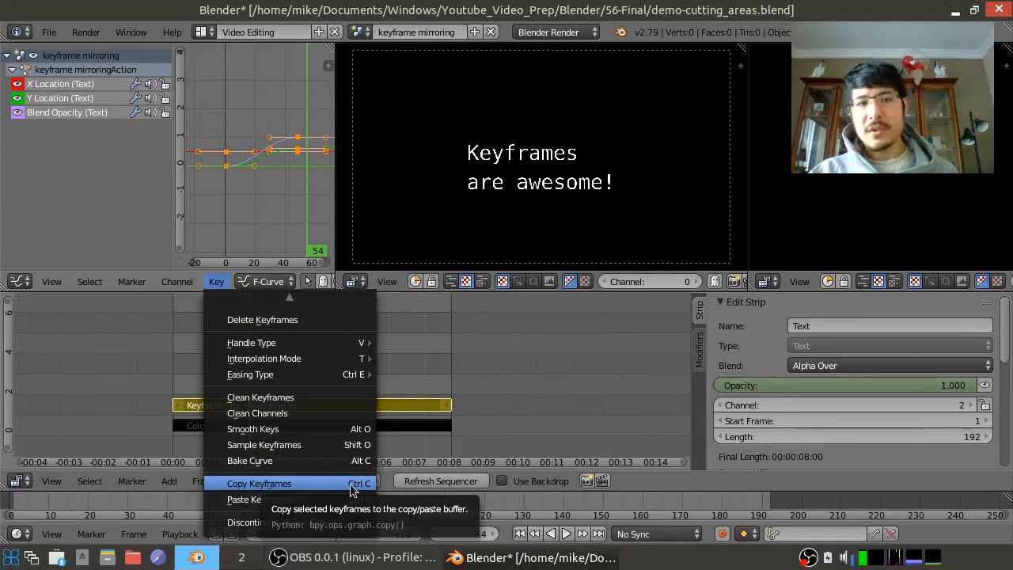
left_click(328, 489)
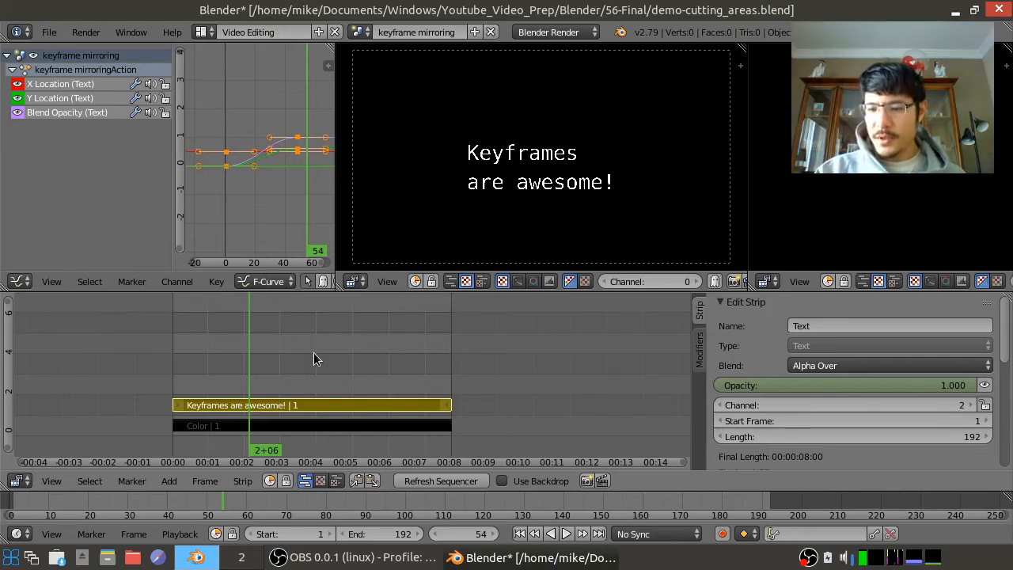
Step: Paste the copied keyframes at the end of the text strip, at frame 193
key("Page_Up")
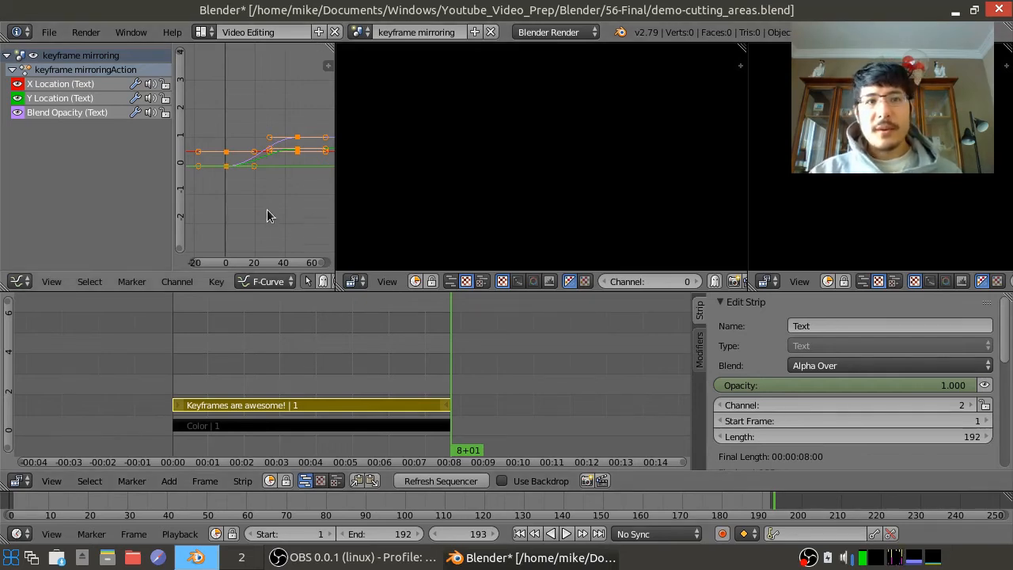
scroll(266, 214, "down", 1)
scroll(267, 209, "down", 3)
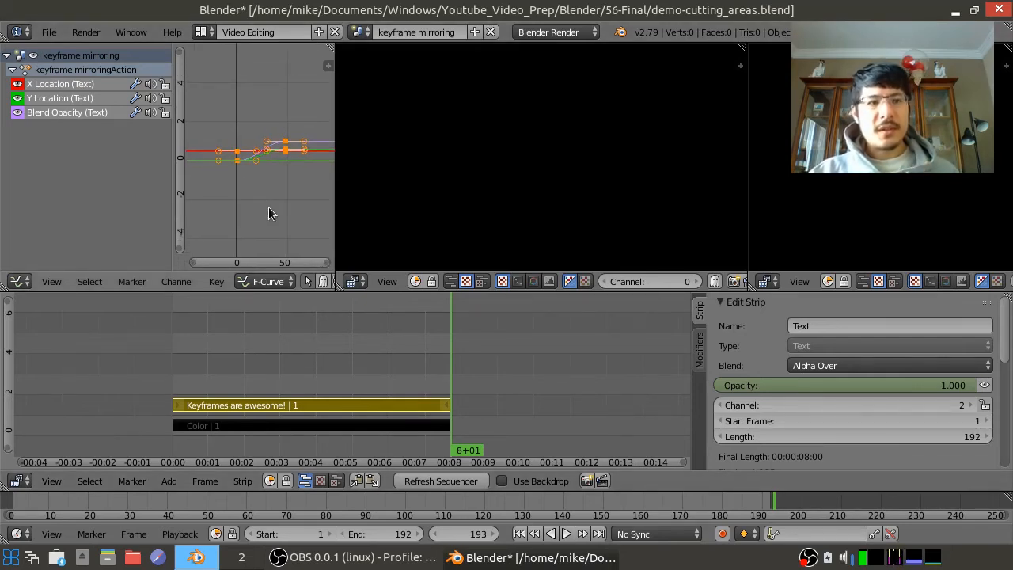
left_click(216, 281)
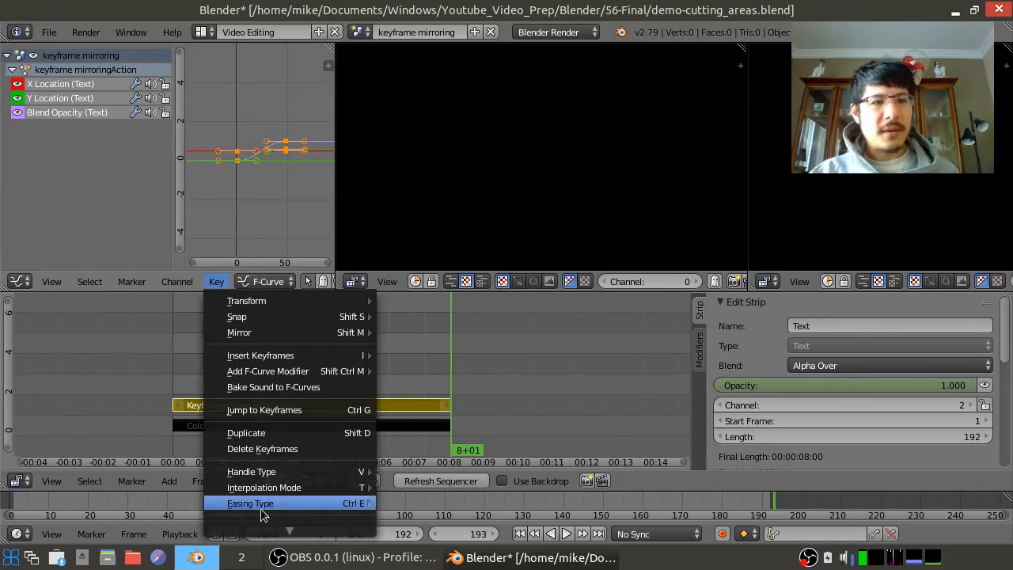
mouse_move(266, 532)
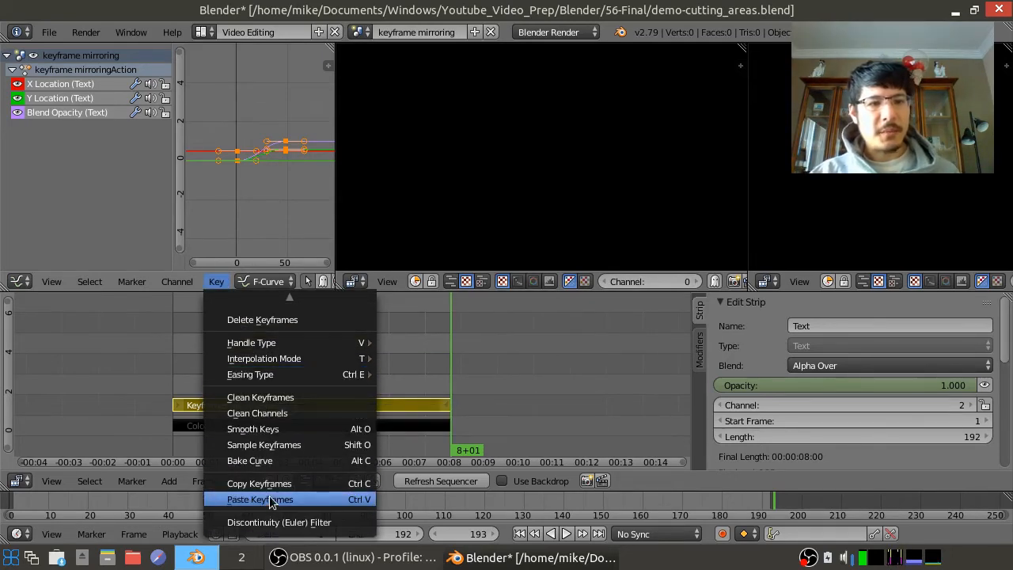
left_click(264, 500)
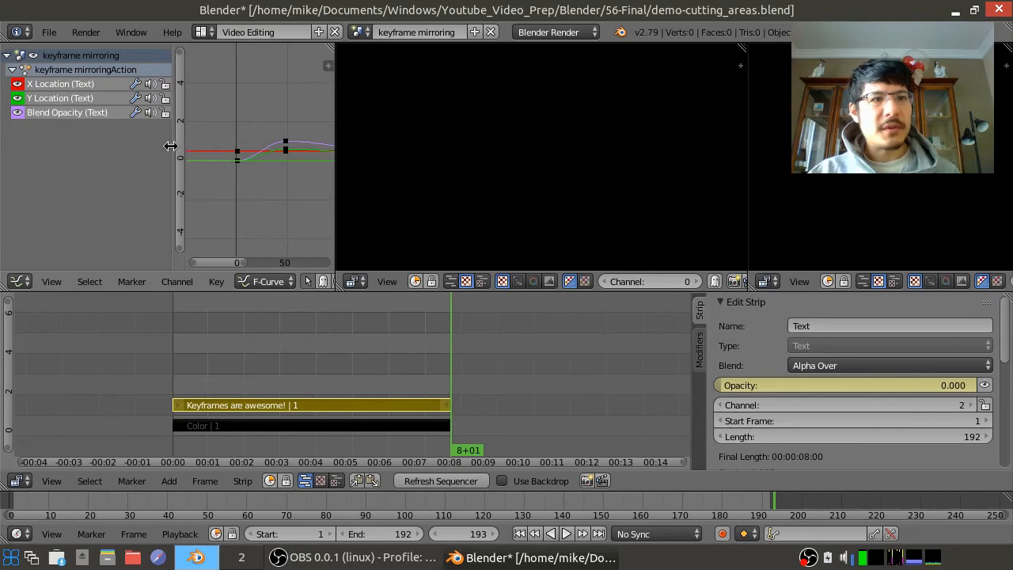
left_click_drag(180, 153, 82, 151)
middle_click_drag(281, 154, 198, 152)
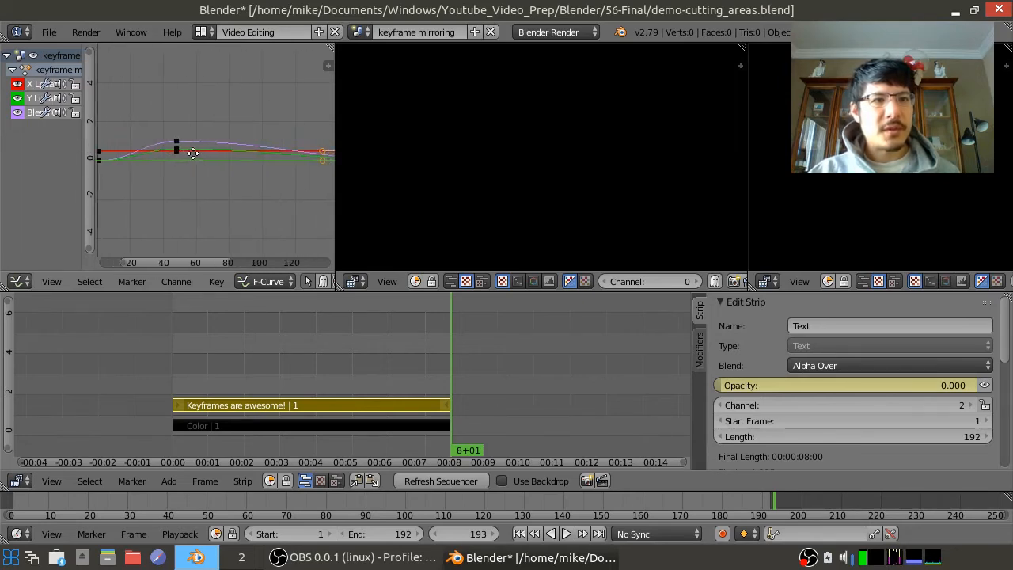
scroll(198, 155, "down", 3)
scroll(249, 150, "down", 4)
scroll(225, 158, "down", 3)
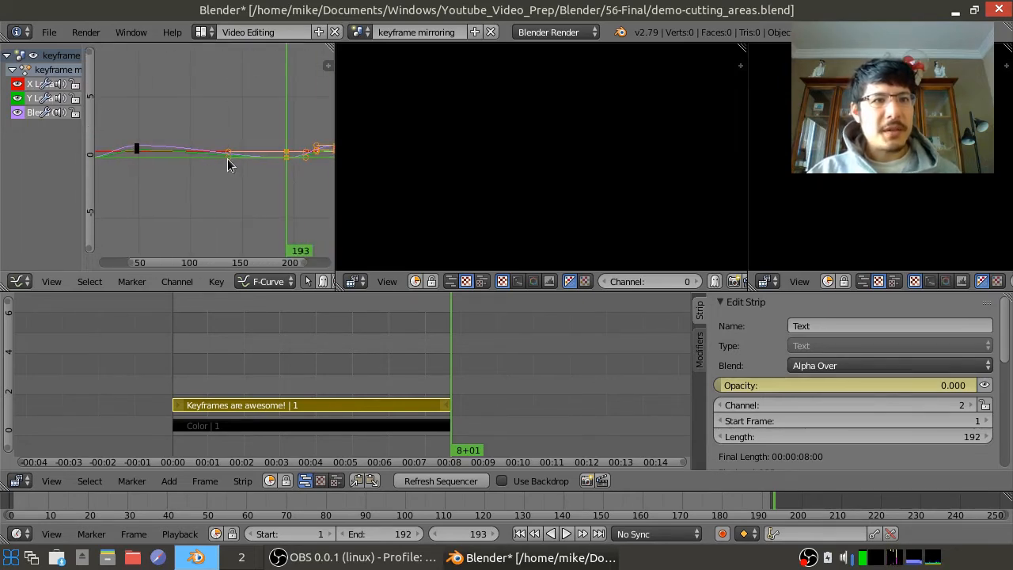
scroll(193, 172, "down", 1)
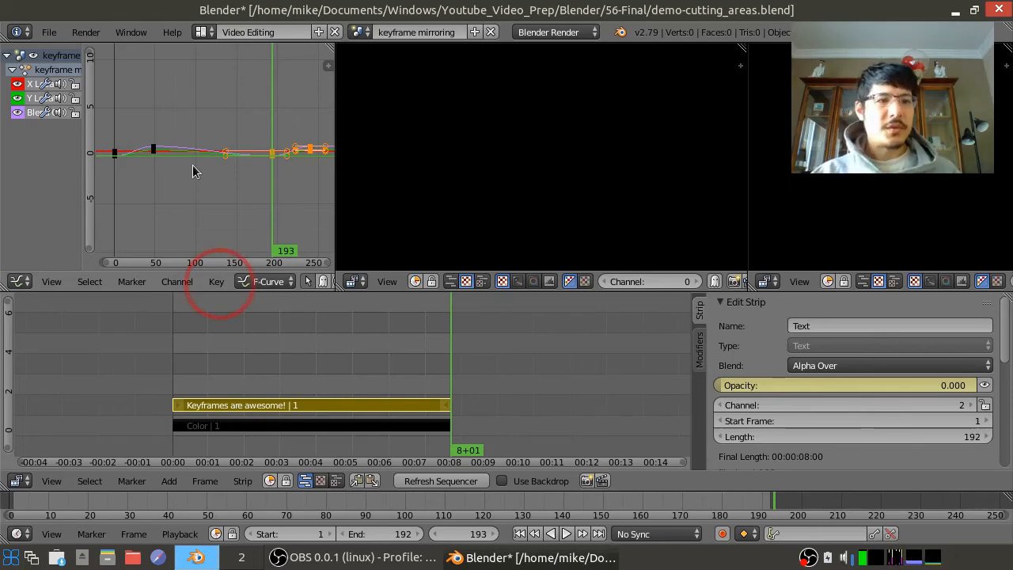
left_click(216, 282)
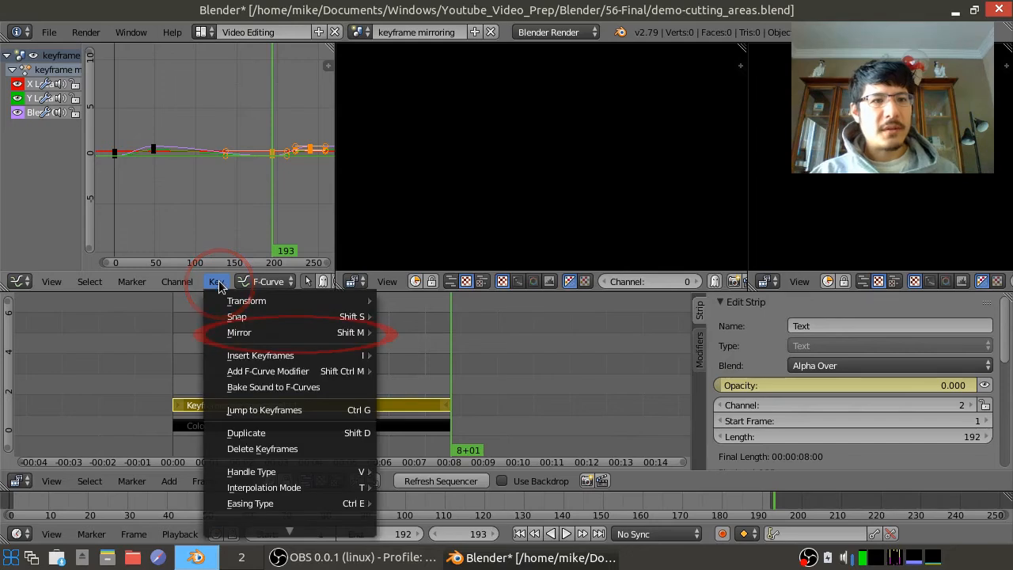
mouse_move(276, 333)
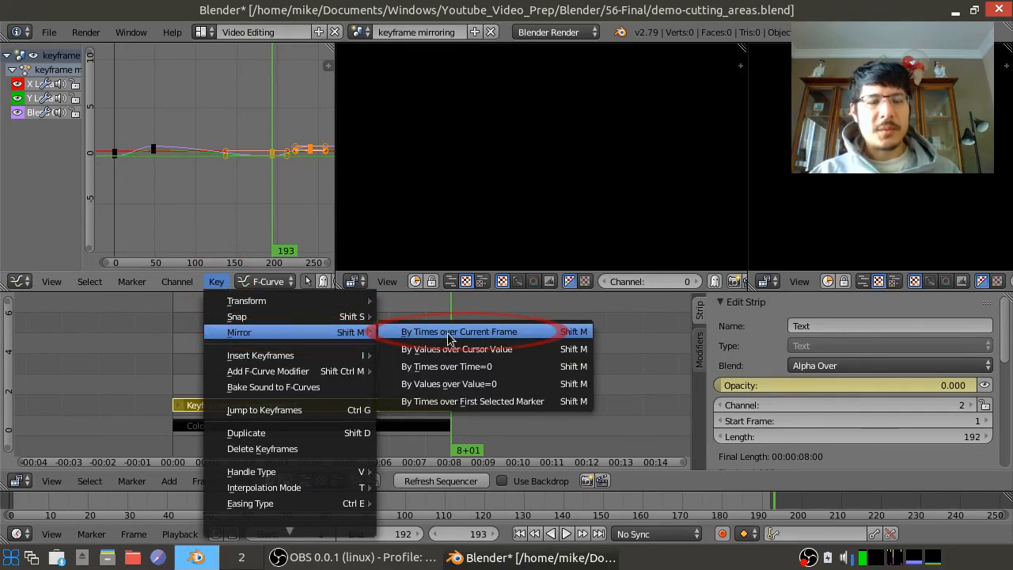
left_click(530, 332)
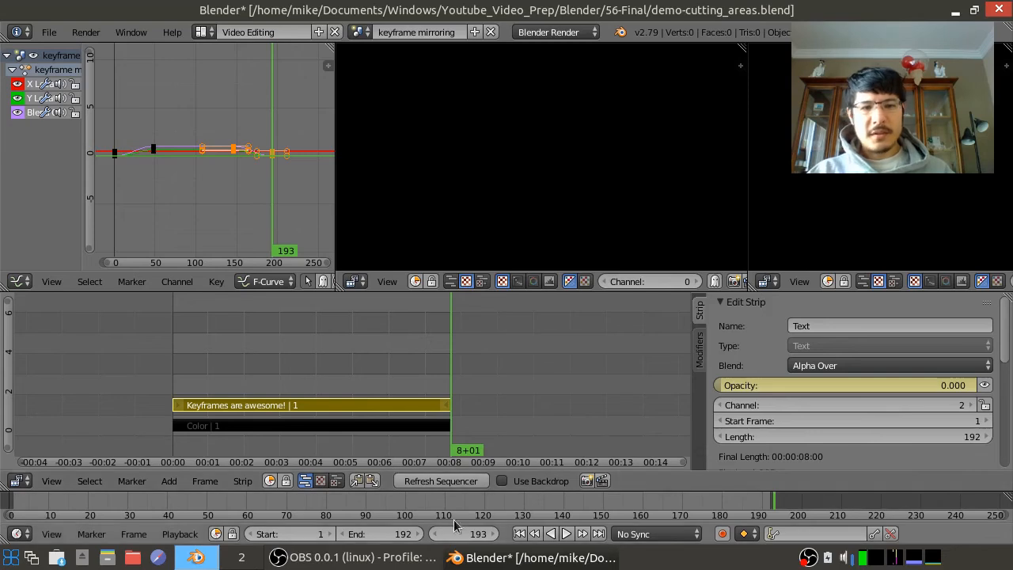
left_click(567, 534)
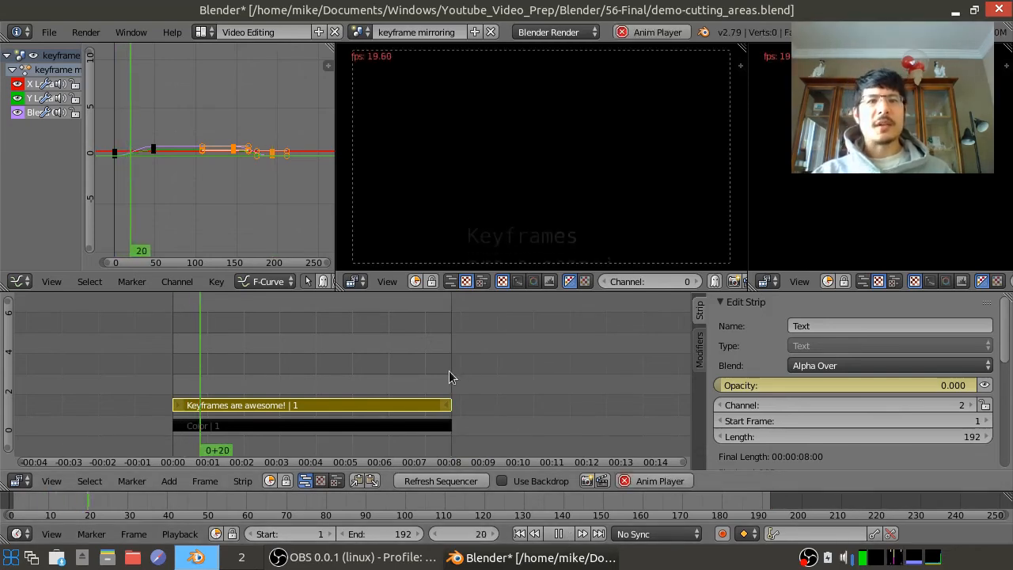